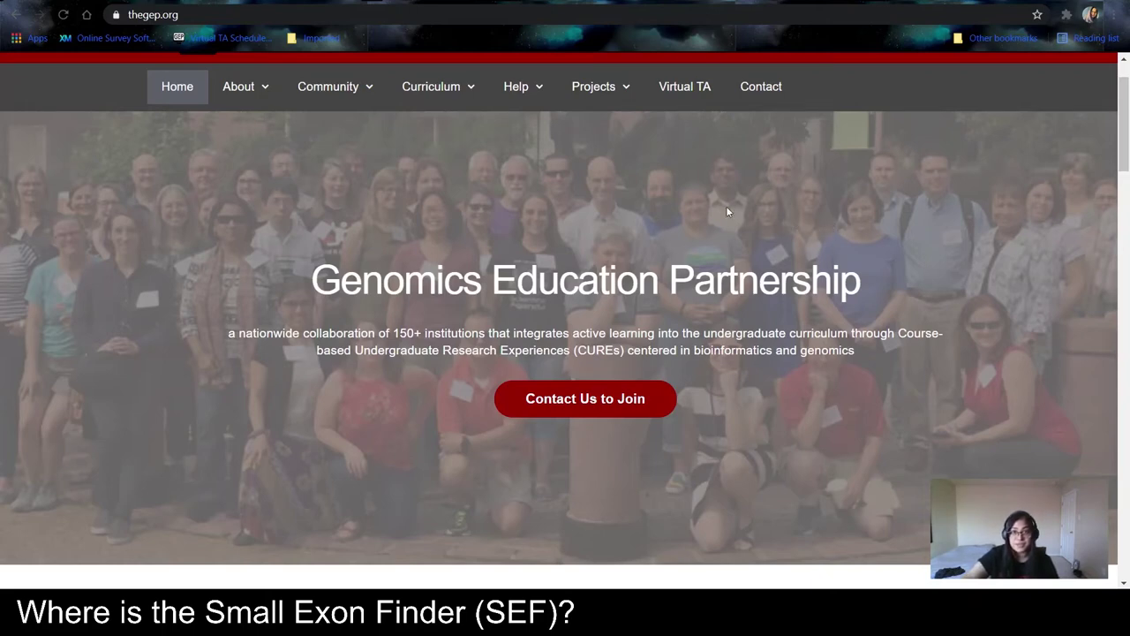
- Go from Projects to the Pathways page and open the Small Exons Finder link under Resources & Tools
mouse_move(603, 97)
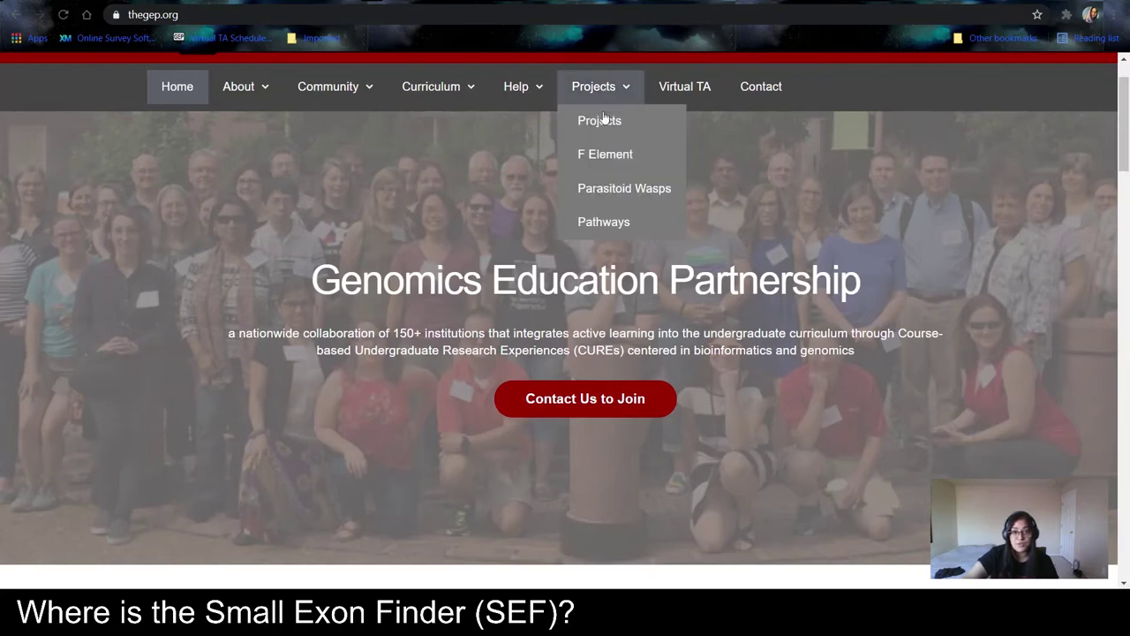
click(604, 222)
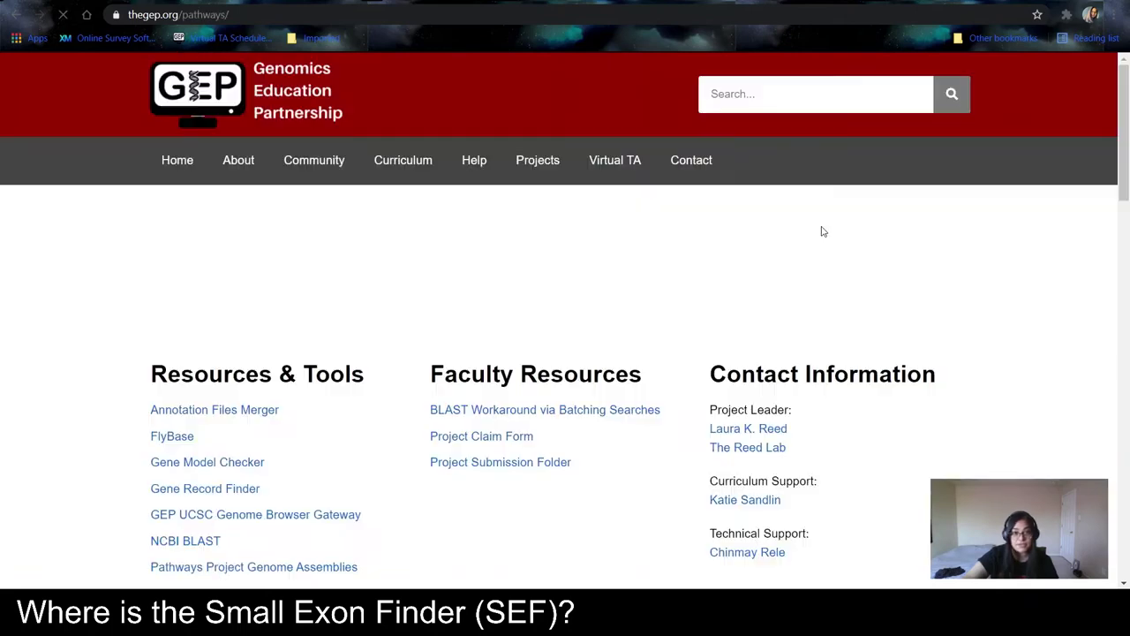
scroll(1033, 311, down, 1)
scroll(928, 406, down, 1)
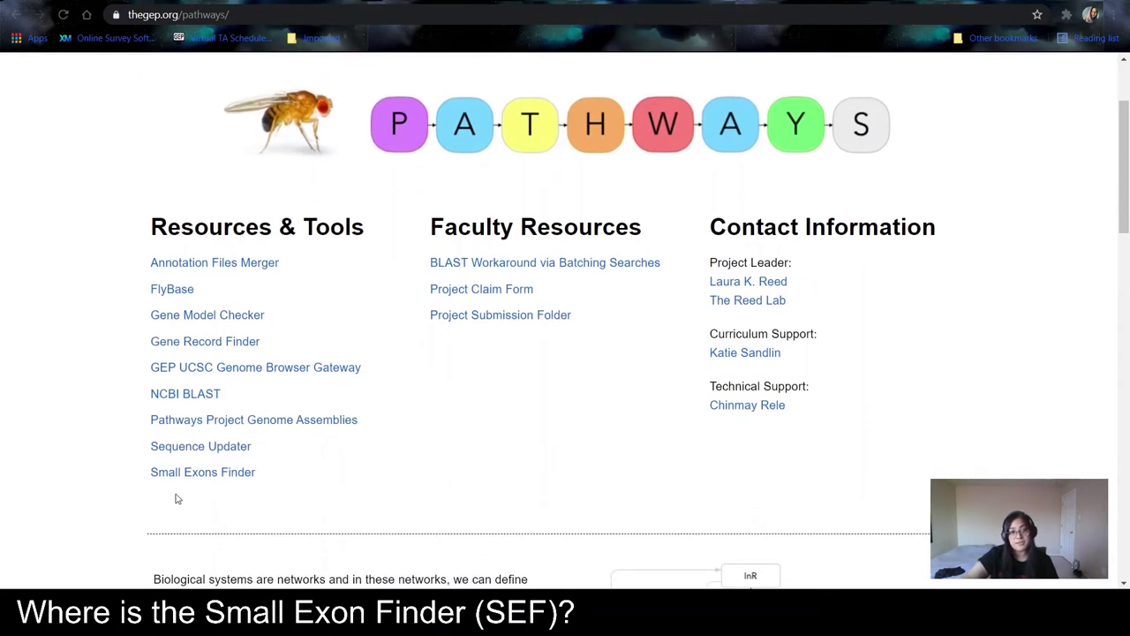
click(196, 476)
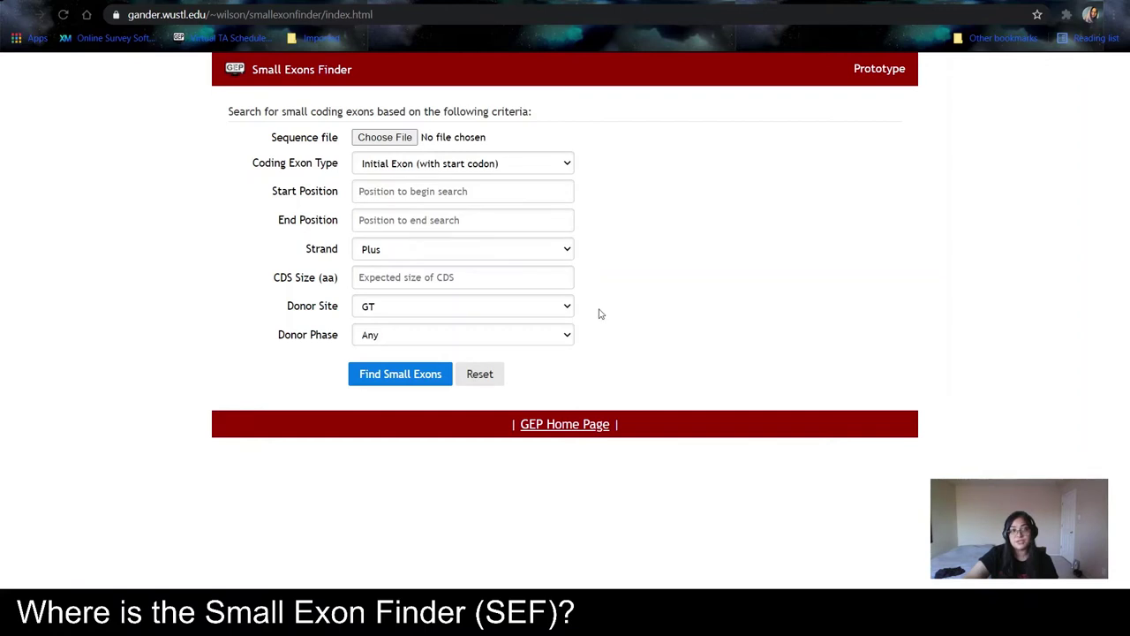
click(569, 164)
click(556, 221)
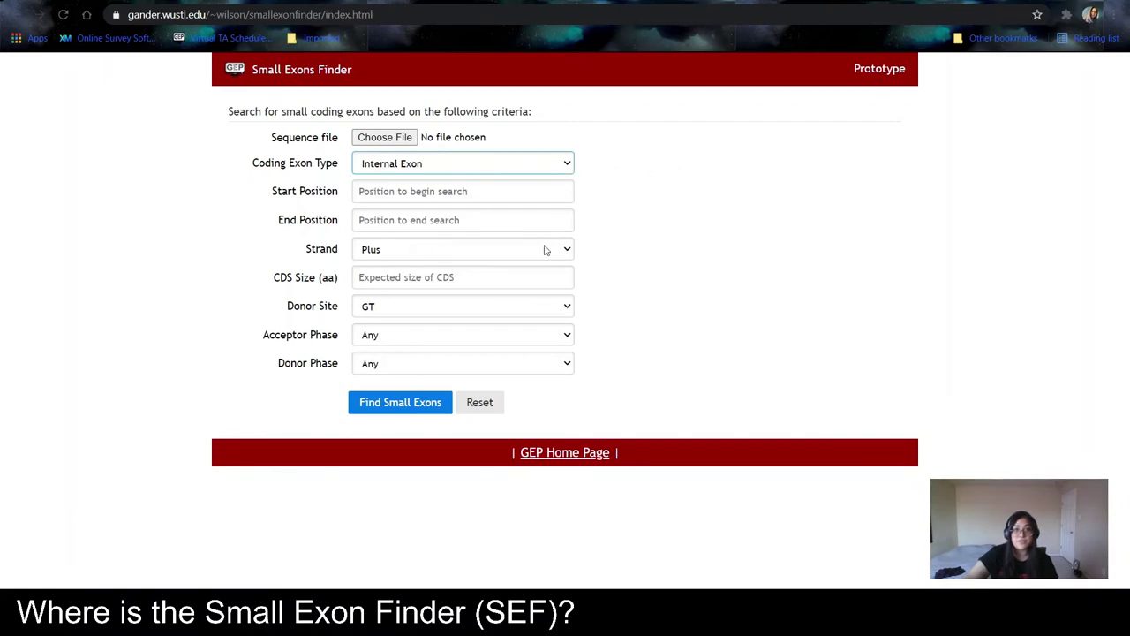
key(Down)
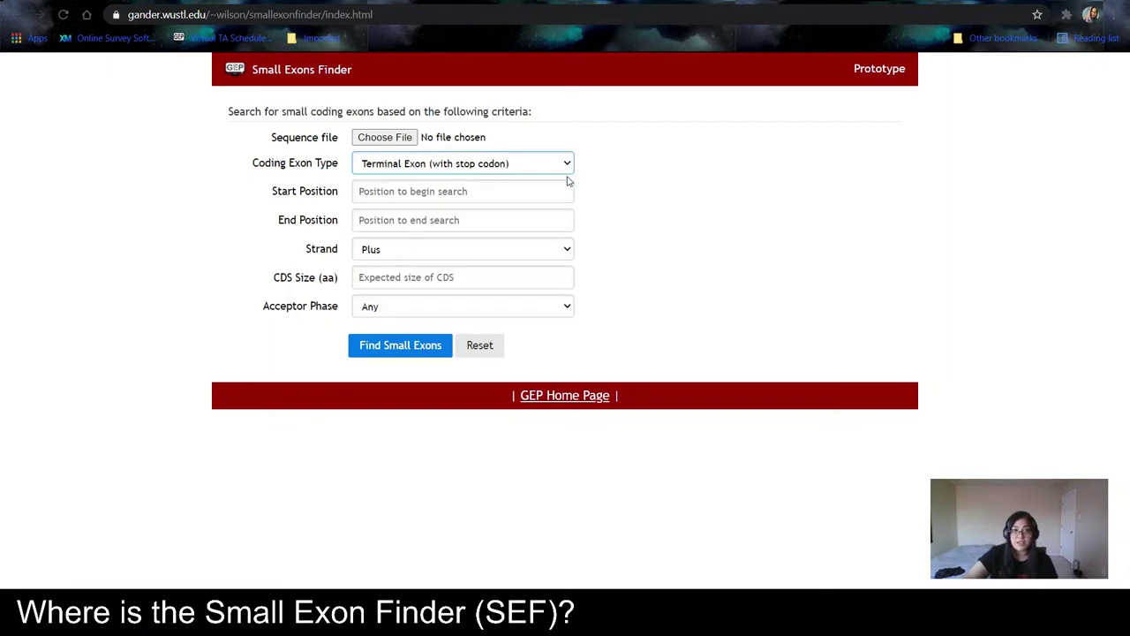
key(Up)
key(Up)
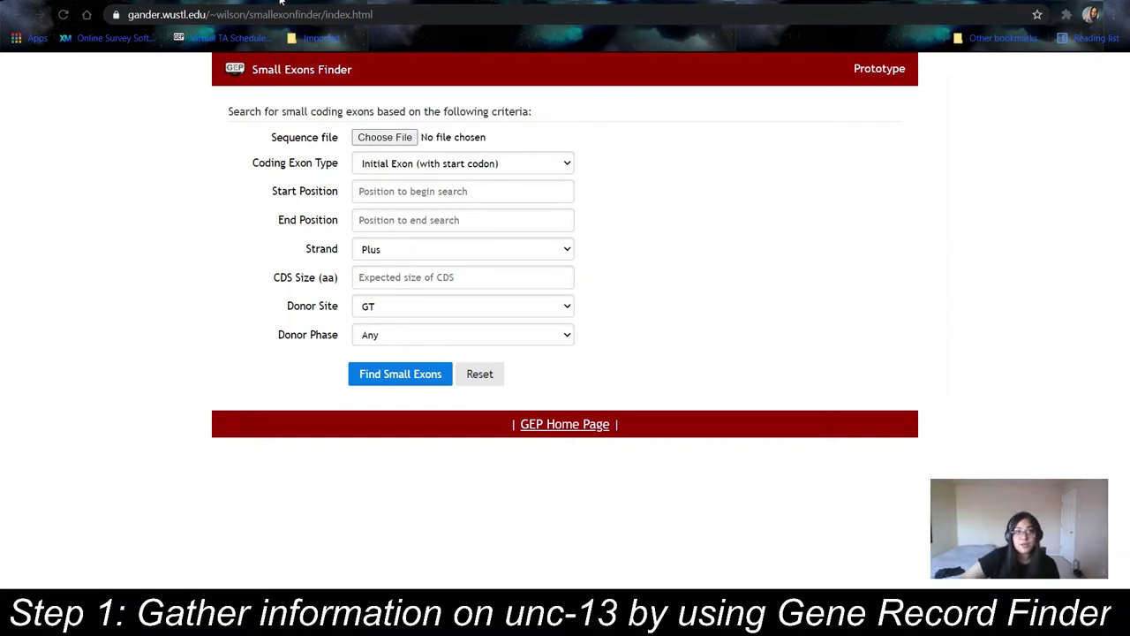
- Look up unc-13 in Gene Record Finder and scroll to its mRNA isoforms and CDS usage map
click(283, 3)
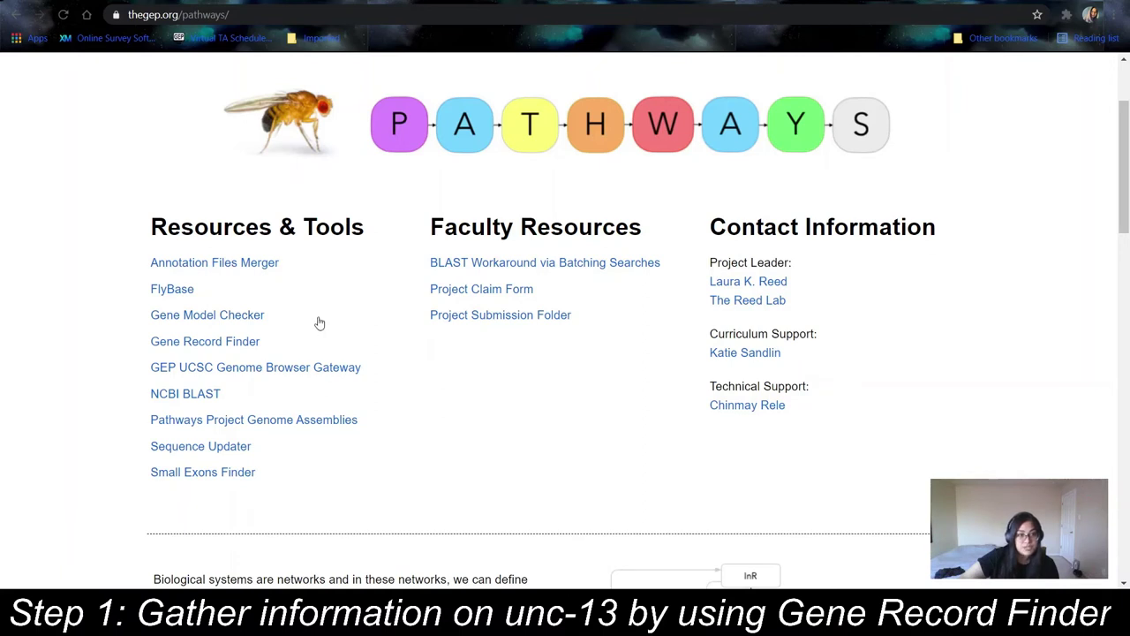
click(247, 345)
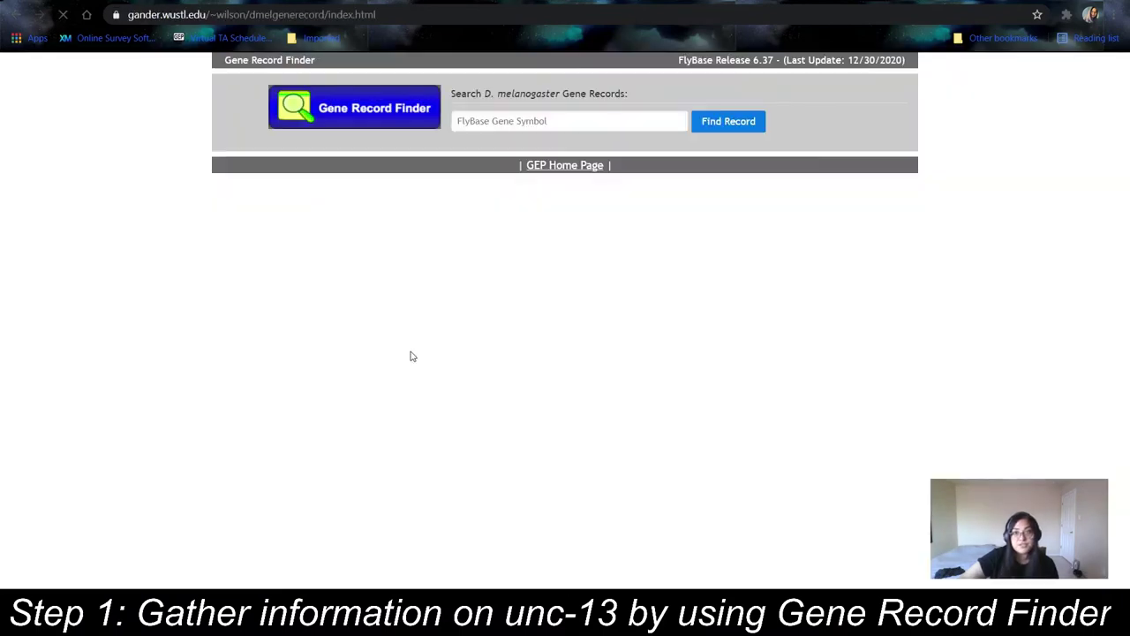
click(597, 124)
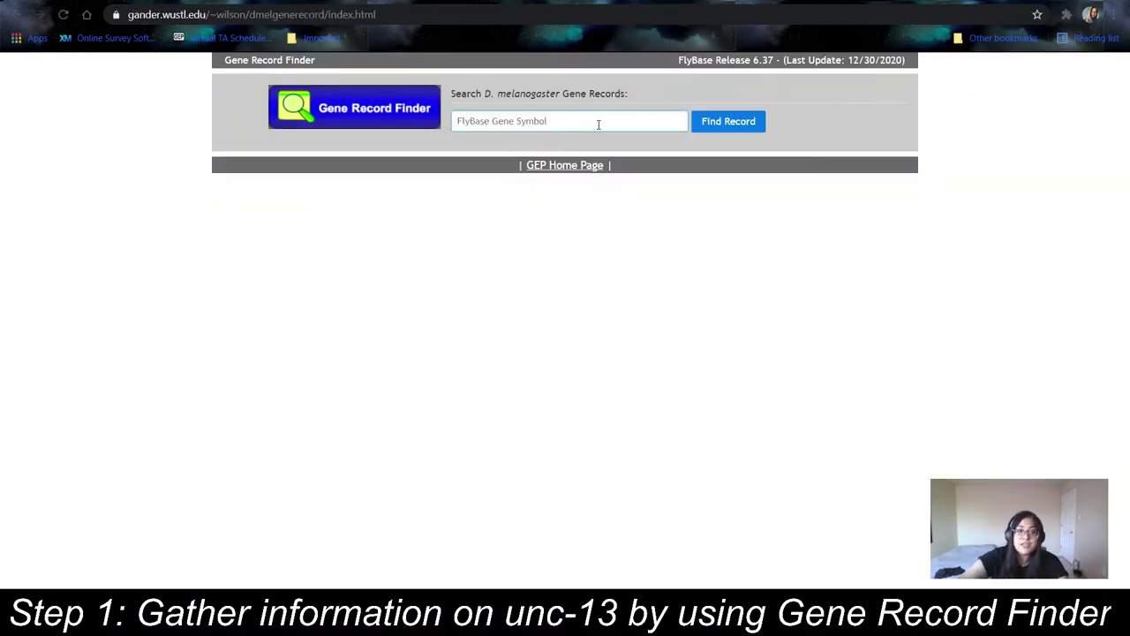
text(unc-13)
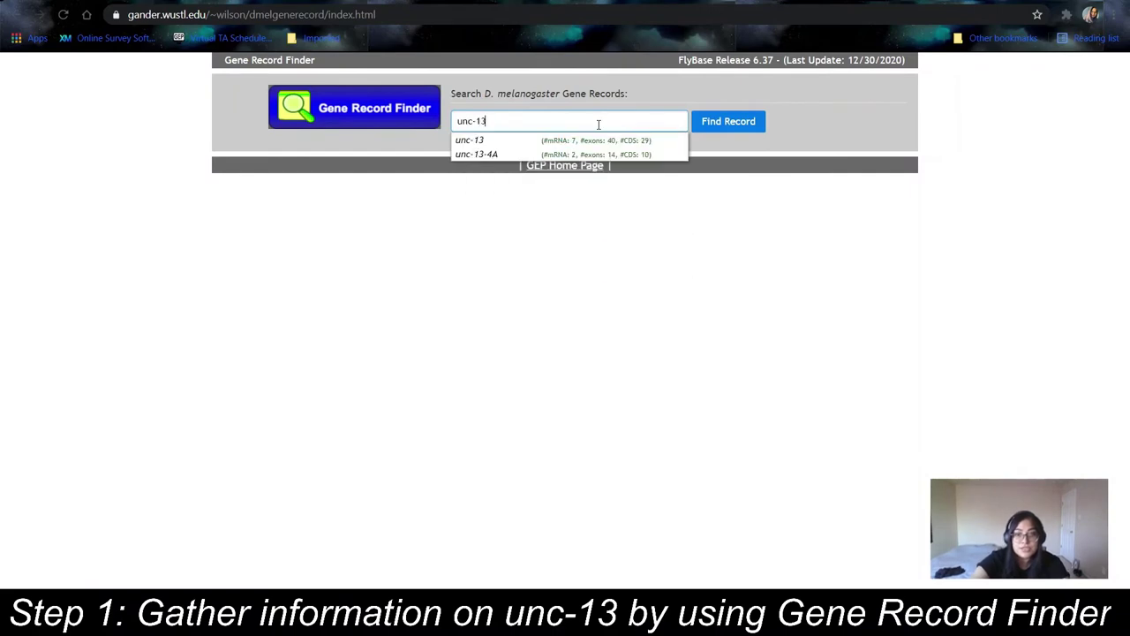
key(Return)
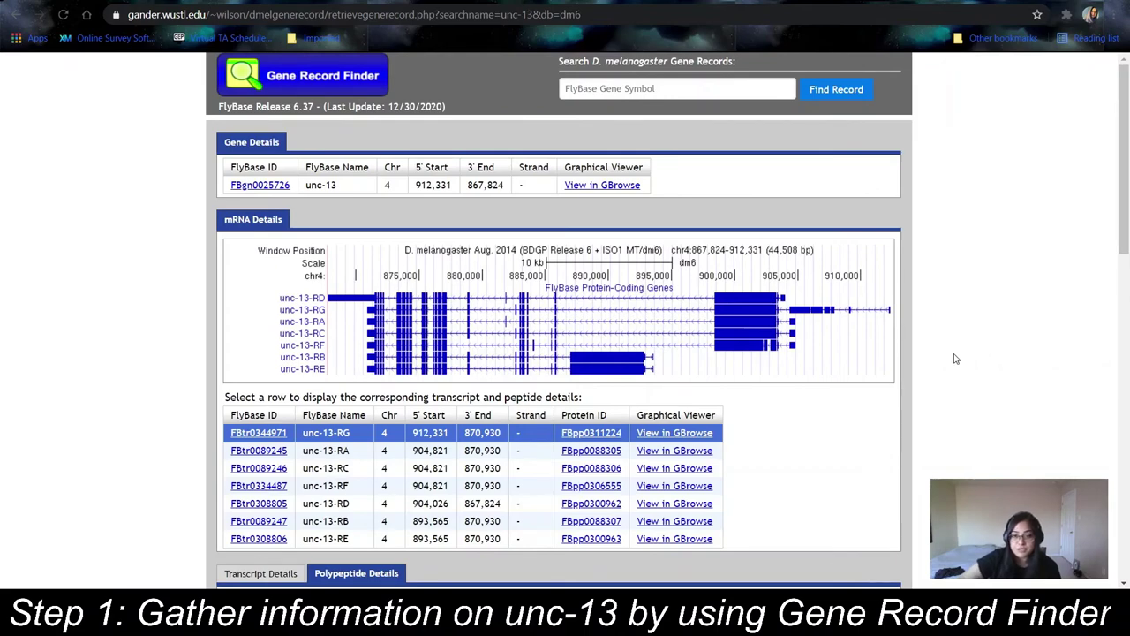
scroll(797, 444, down, 1)
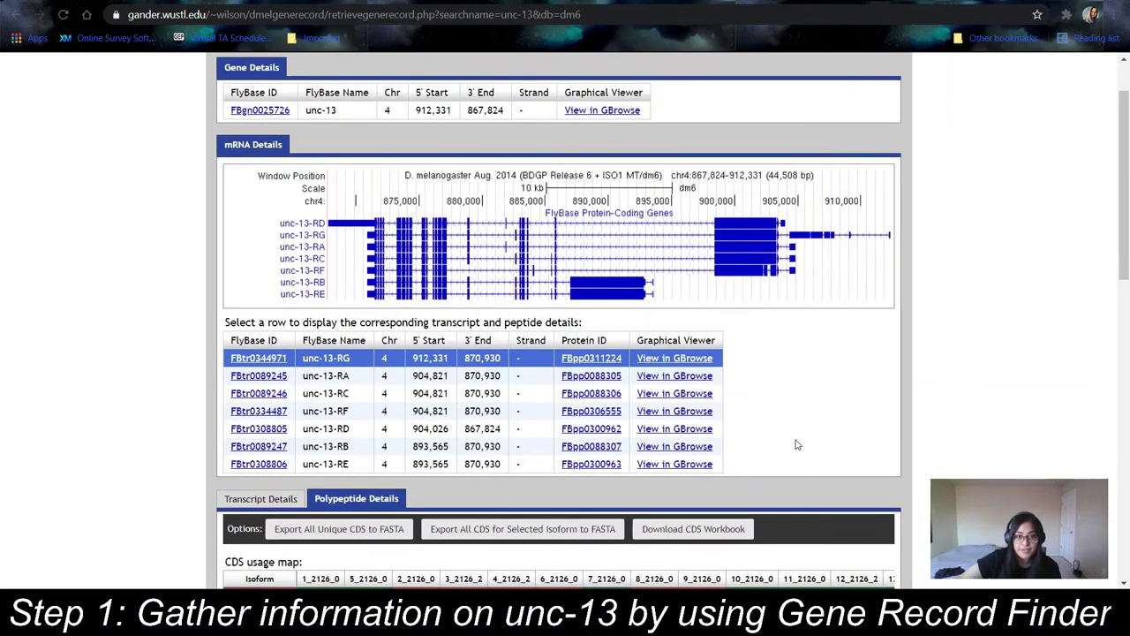
scroll(797, 445, down, 2)
scroll(320, 344, down, 1)
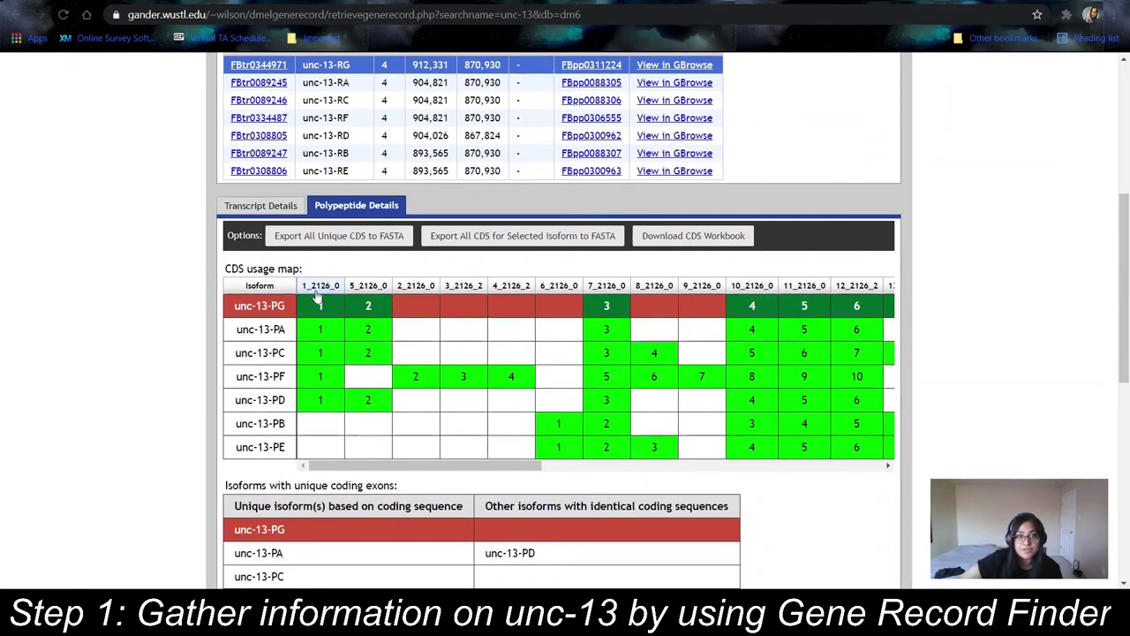
- View the unc-13-PG 1_2126_0 exon sequence, which translates to MT, selecting then deselecting its text
click(319, 303)
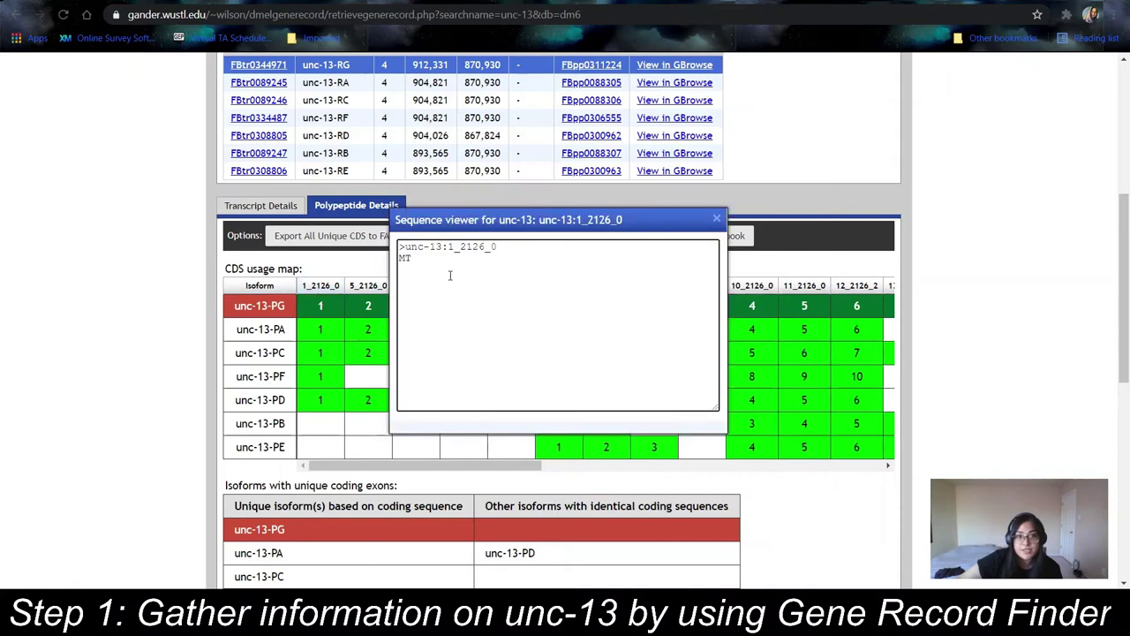
key(ctrl+a)
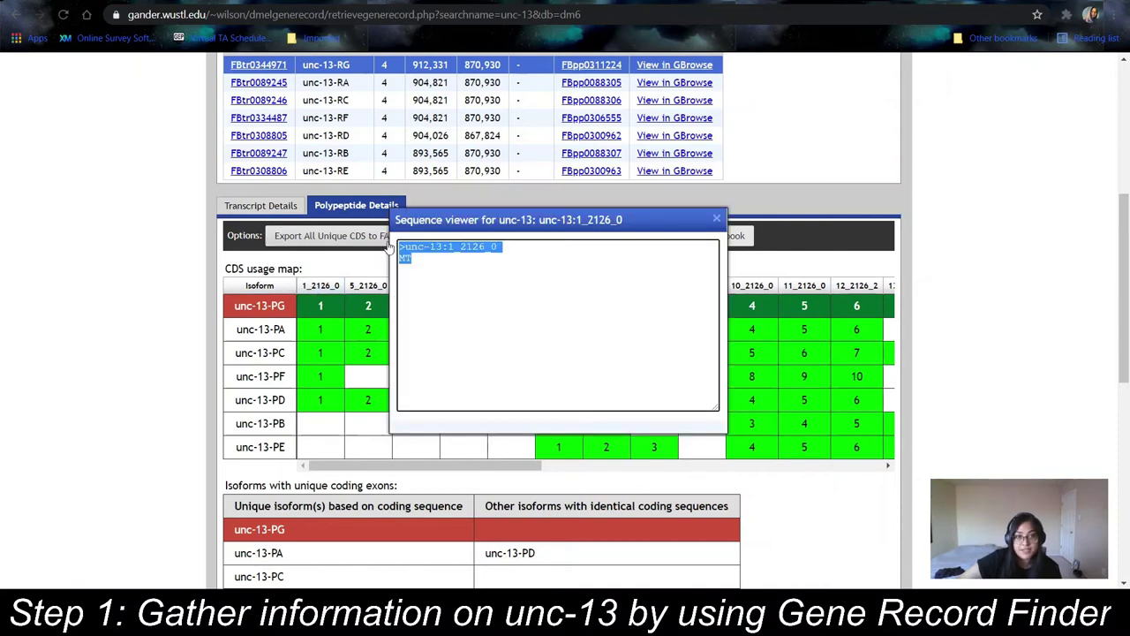
click(661, 289)
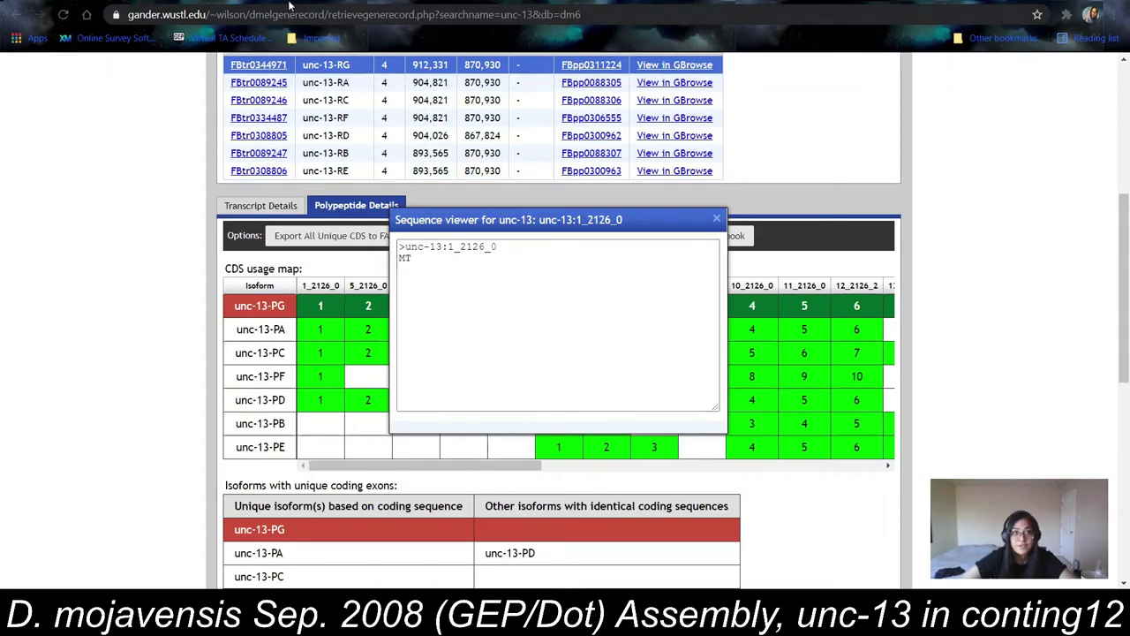
- In the Genome Browser Gateway, choose D. mojavensis Sep. 2008 (GEP/Dot) and search for unc-13
click(289, 6)
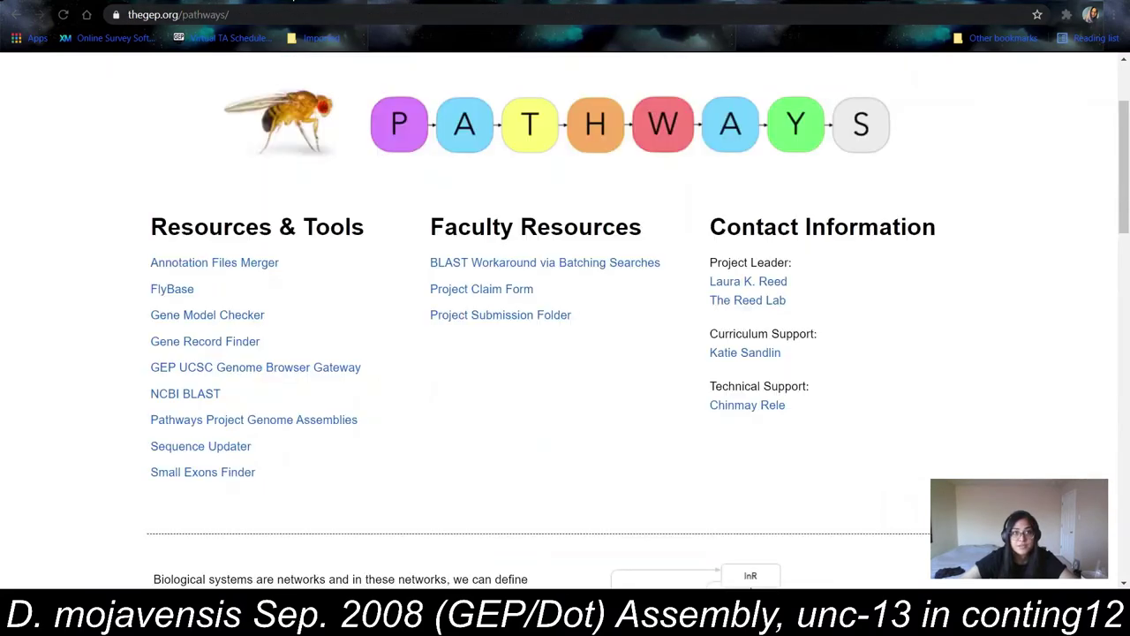
click(315, 369)
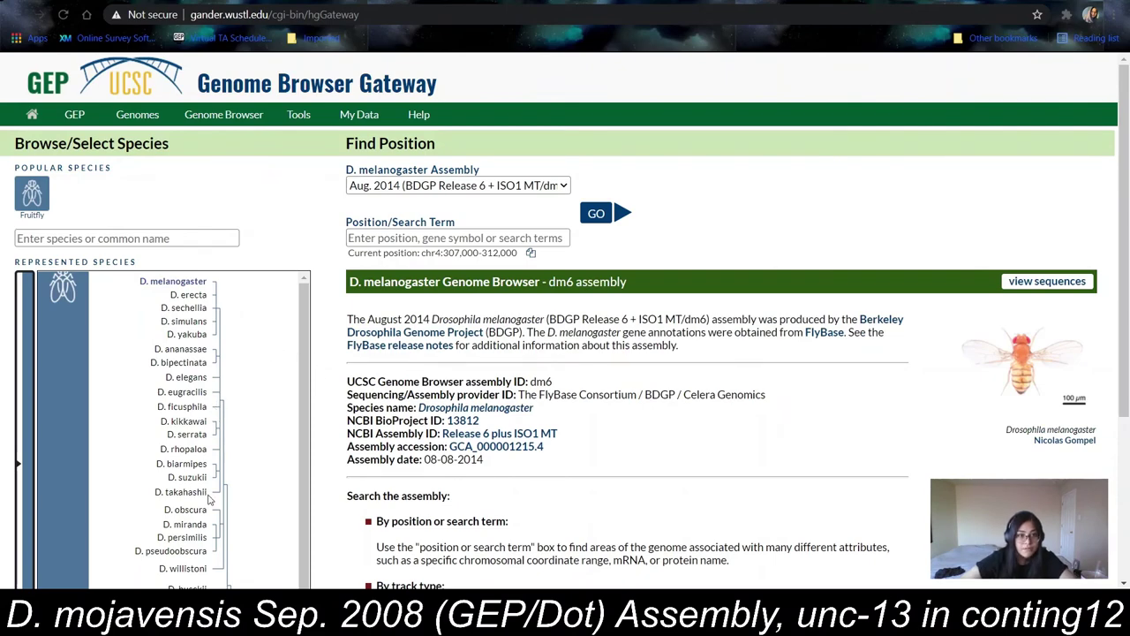
scroll(209, 500, down, 1)
scroll(209, 500, down, 3)
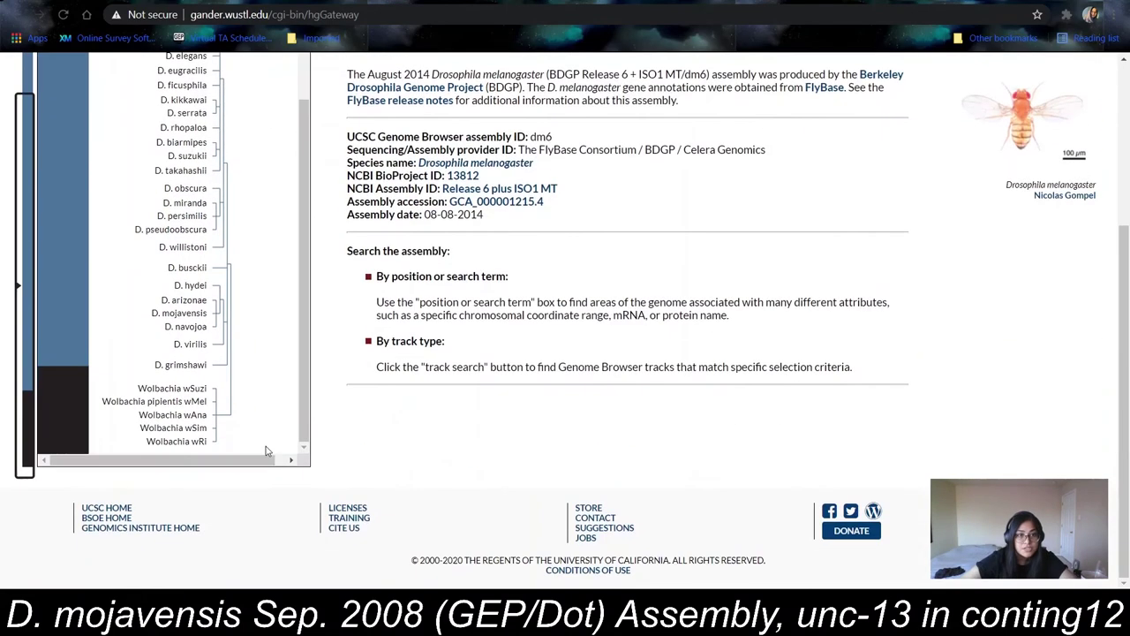
click(202, 316)
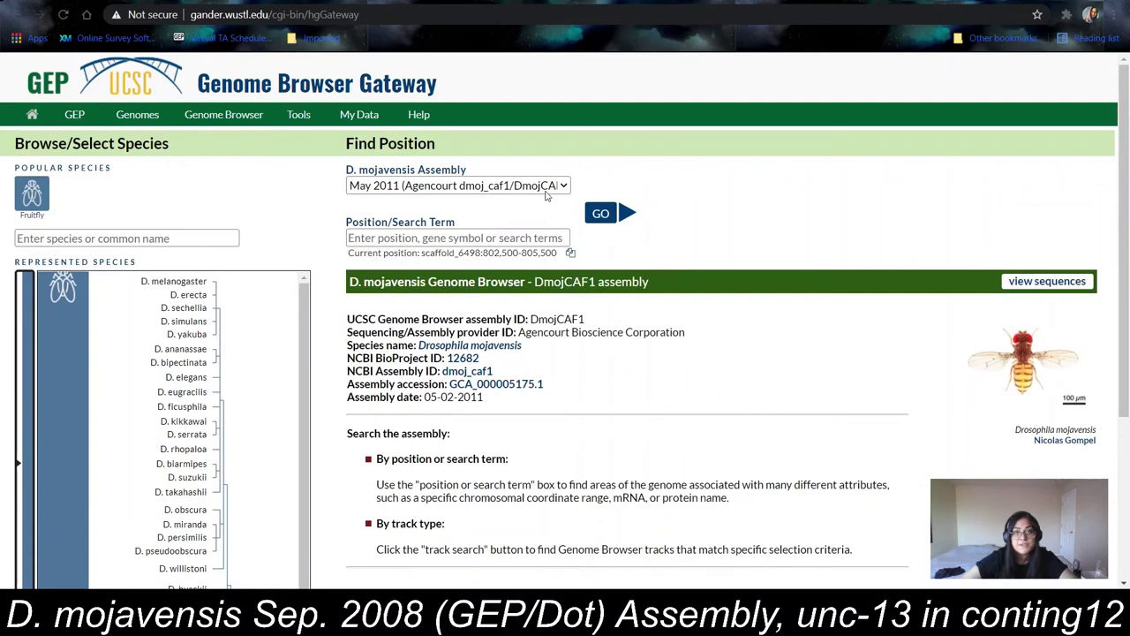
click(521, 241)
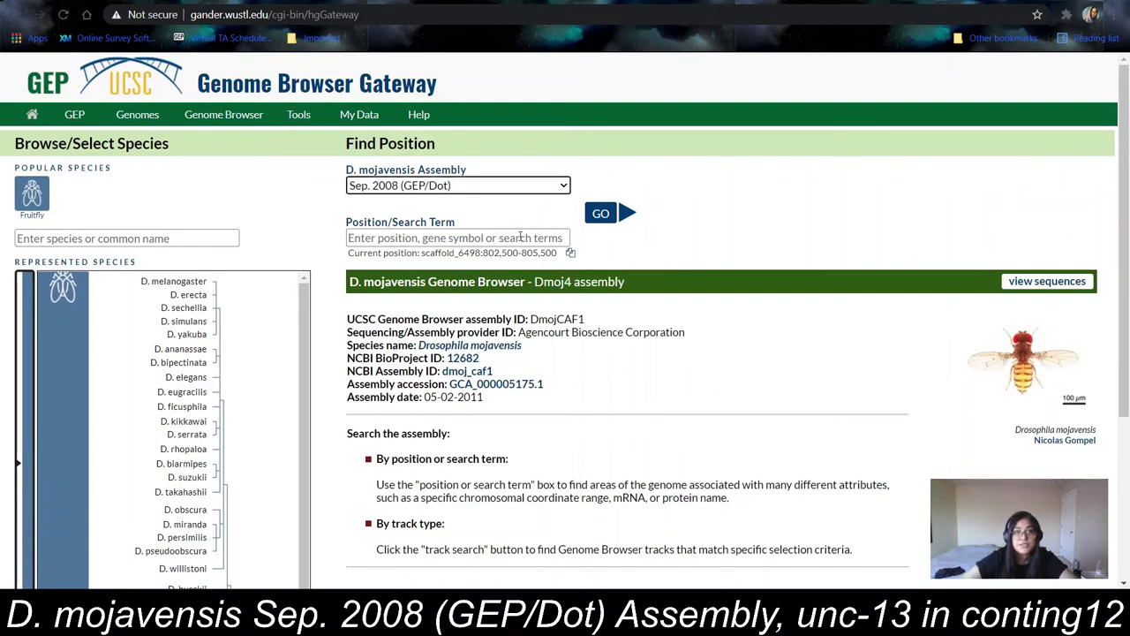
click(512, 236)
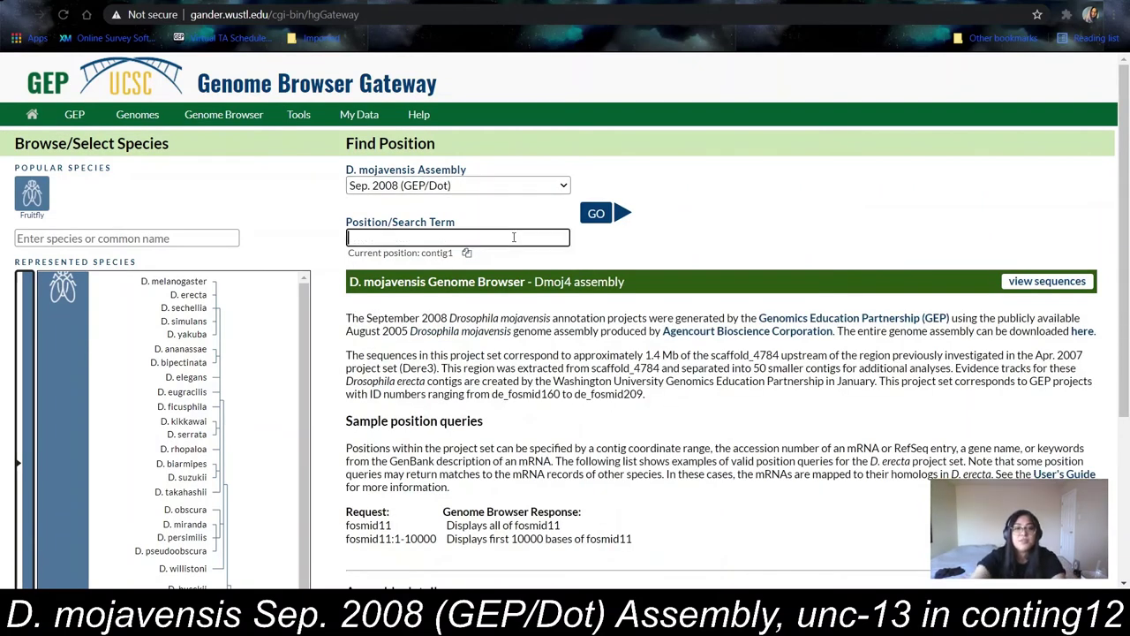
text(unc-13)
key(Return)
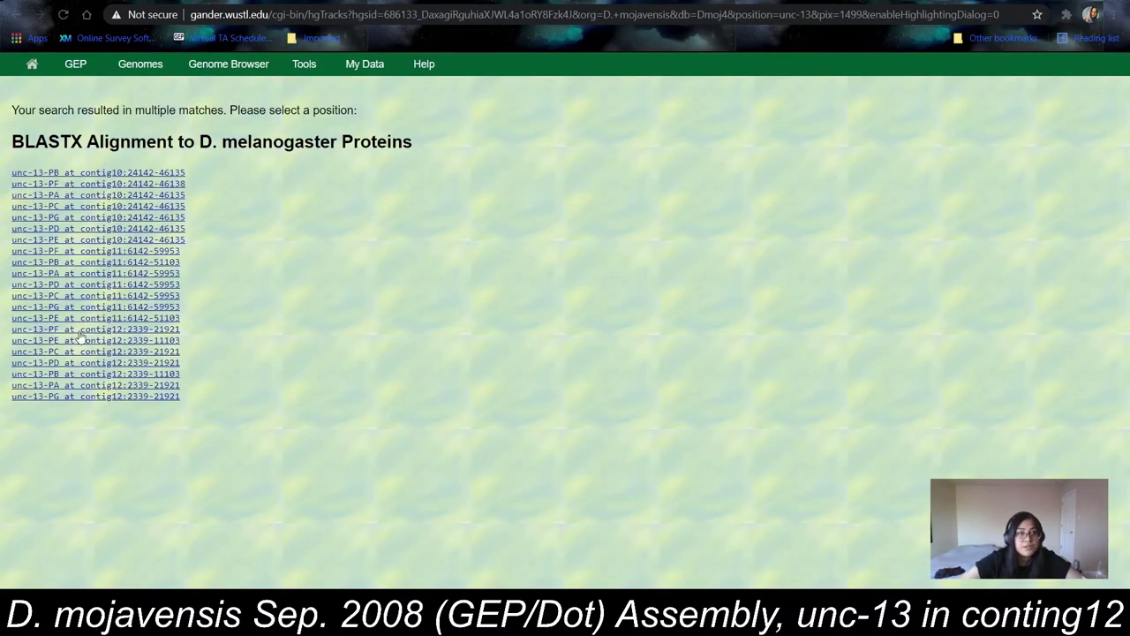
- Open the unc-13-PF match on contig12, pan right, and zoom to contig12:20,868-23,867
click(78, 333)
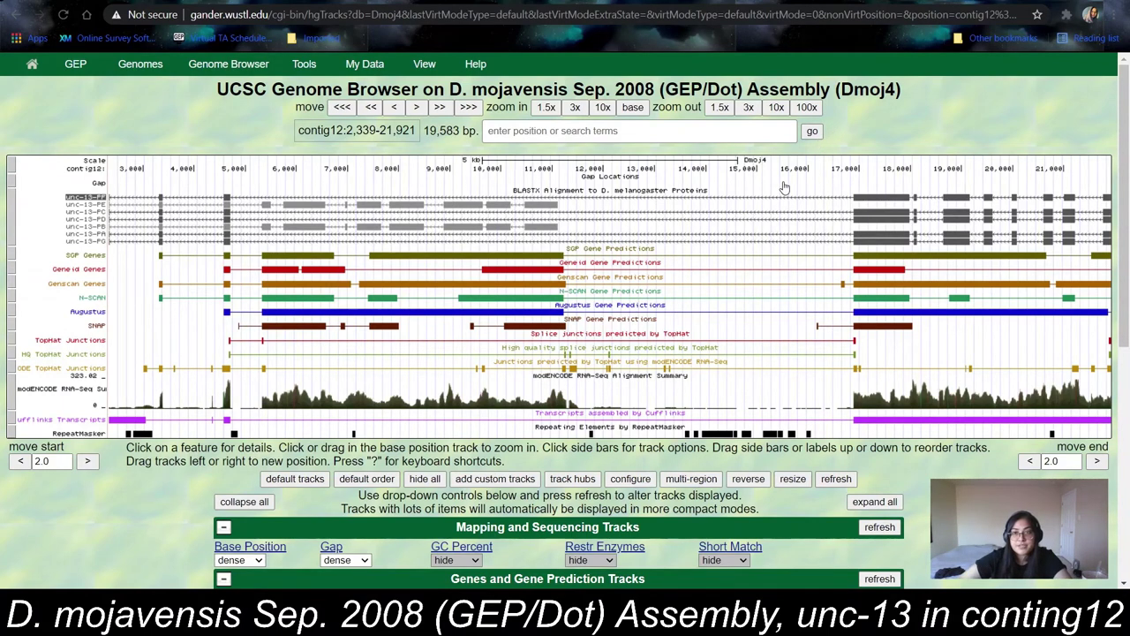
drag(782, 189, 79, 216)
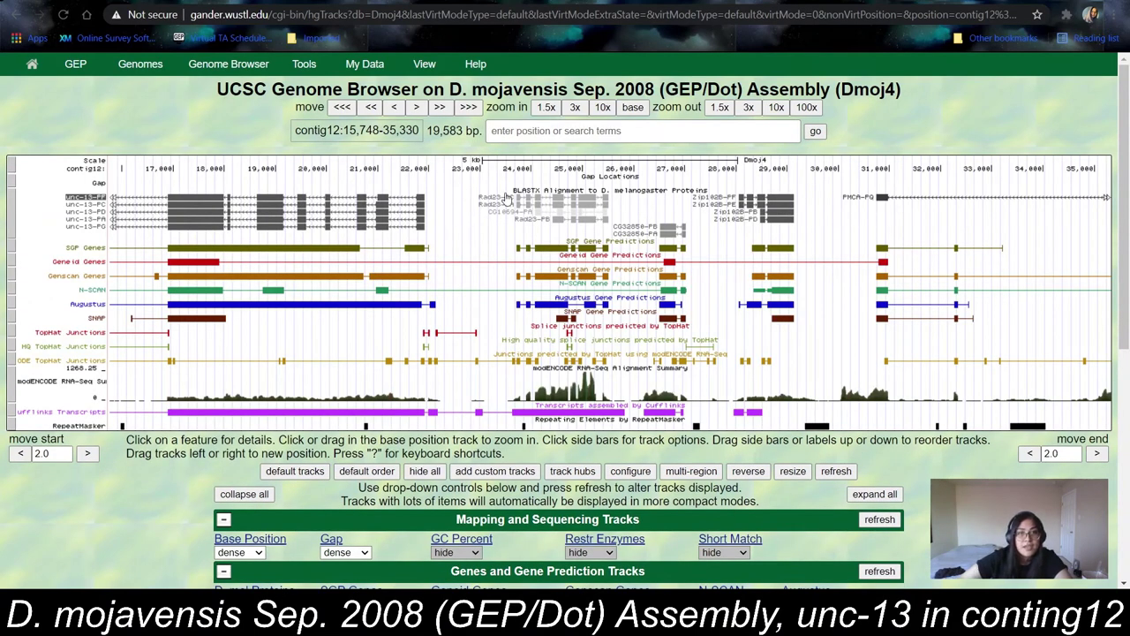
drag(372, 165, 522, 188)
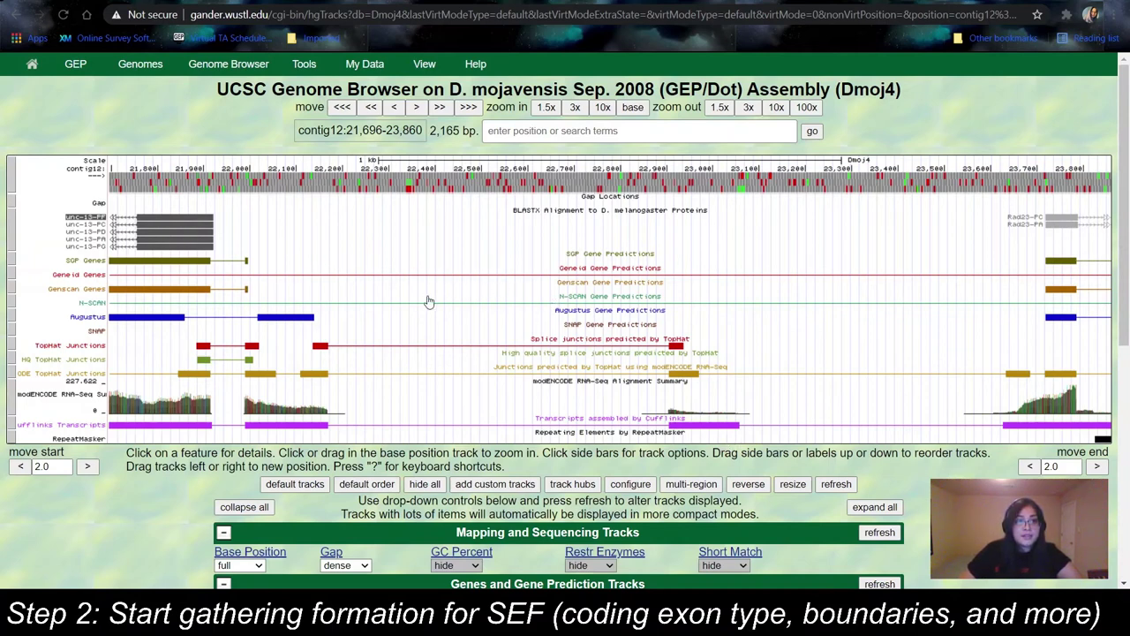
- Show Base Position in full and zoom to base level around 21,915, settling on contig12:21,909-21,922
click(89, 182)
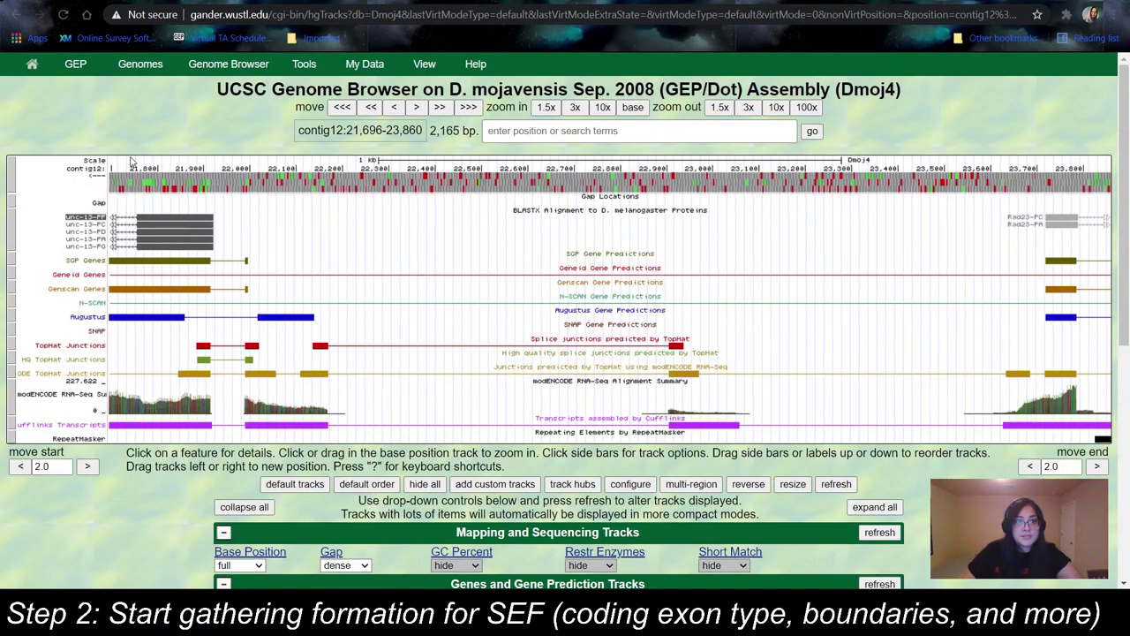
drag(171, 168, 234, 181)
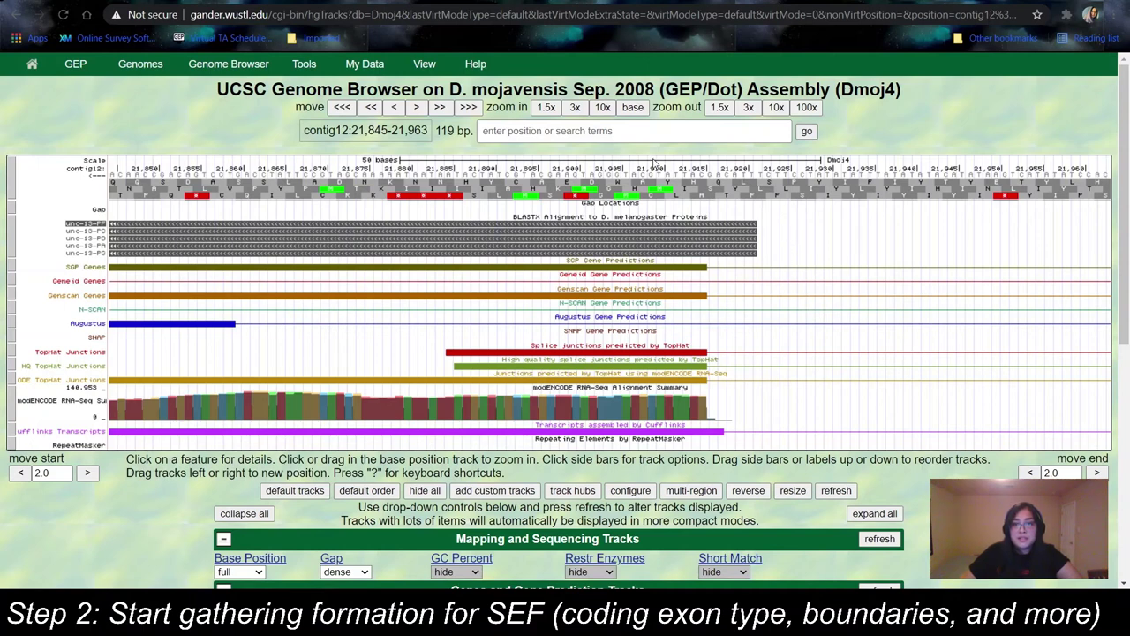
drag(654, 161, 745, 187)
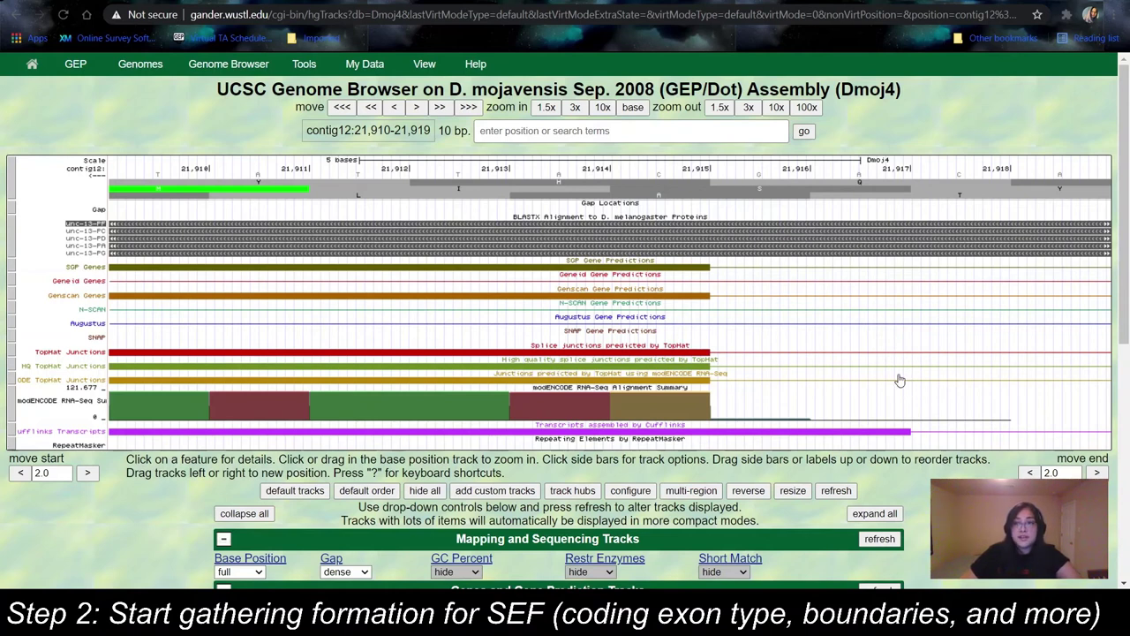
key(o)
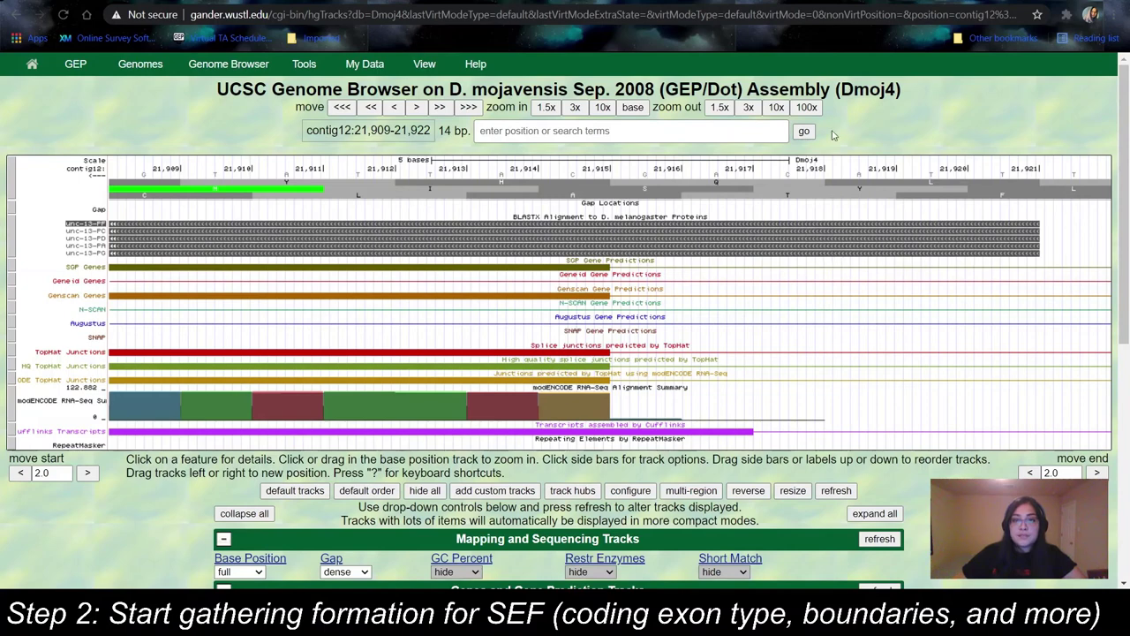
- In the Small Exons Finder form, enter start position 21915 and choose the Minus strand
key(ctrl+Tab)
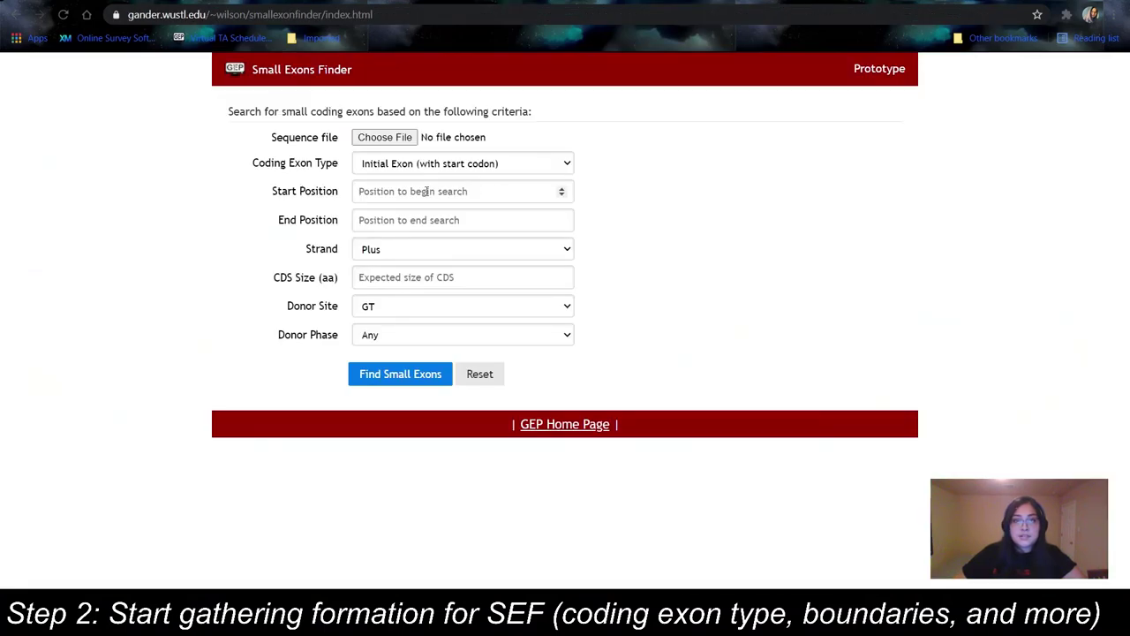
click(426, 191)
text(21)
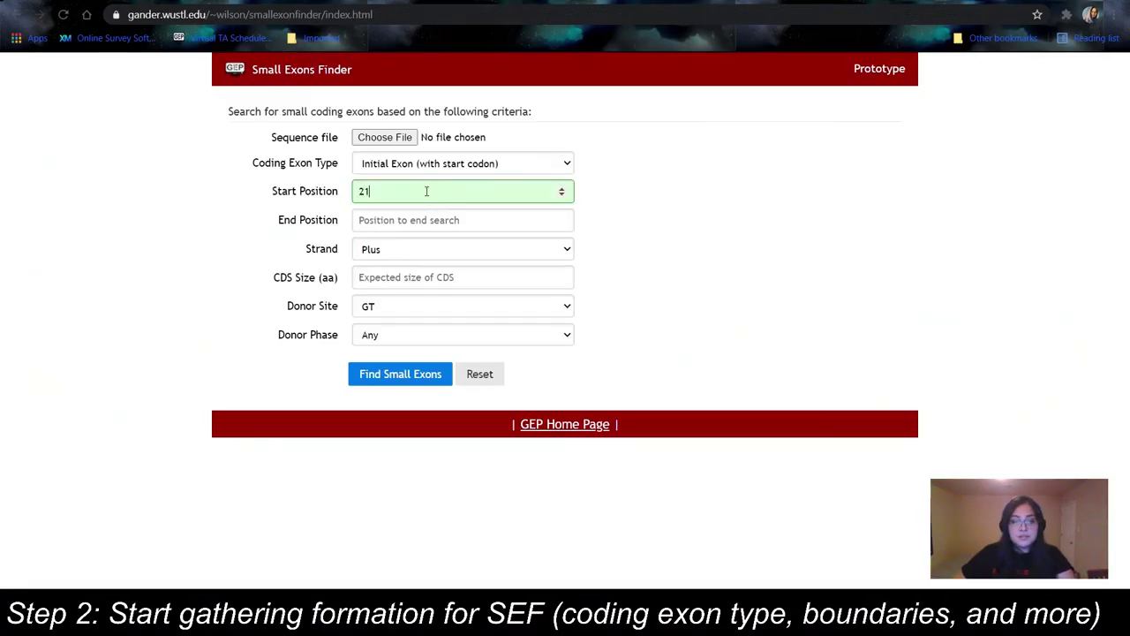
text(915)
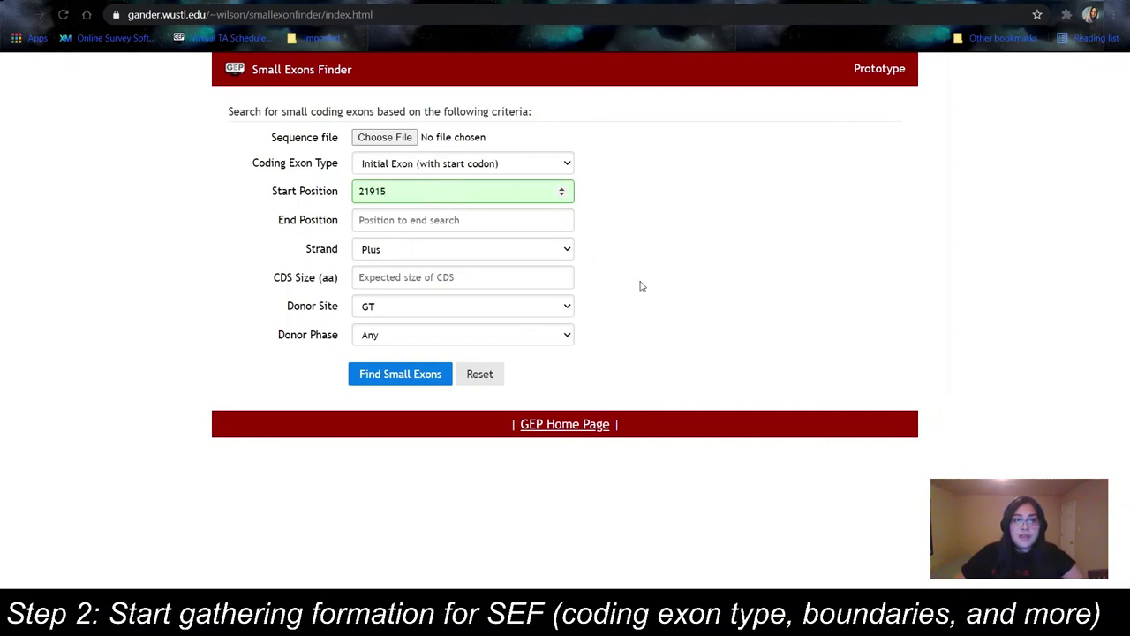
click(624, 269)
click(559, 250)
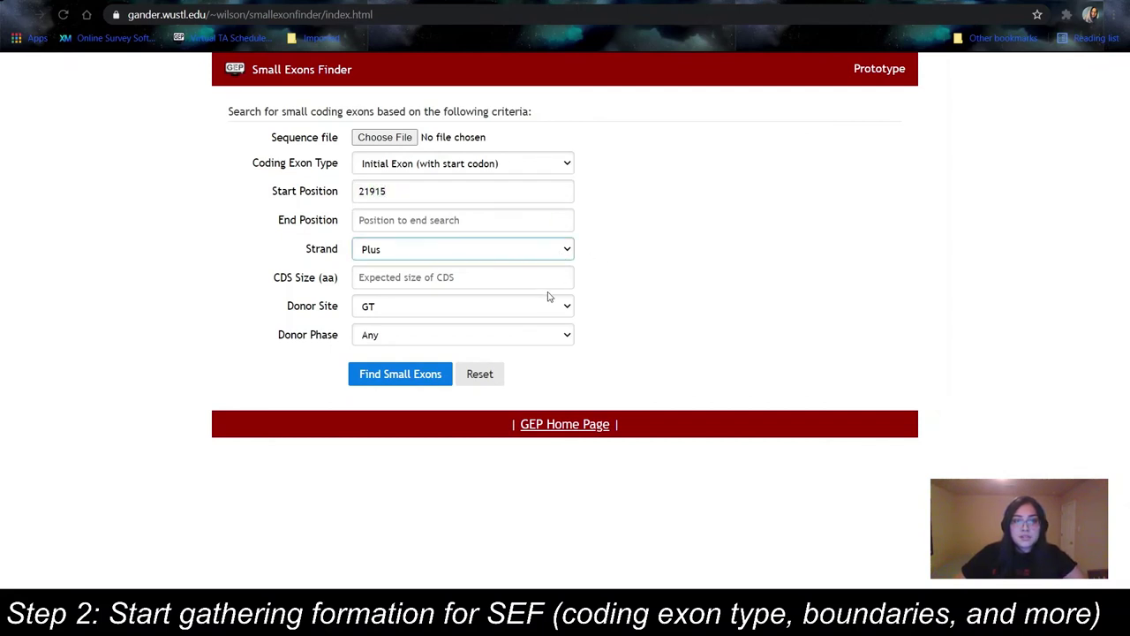
click(560, 281)
- Set the CDS size to 2 aa and the donor phase to 0
click(561, 283)
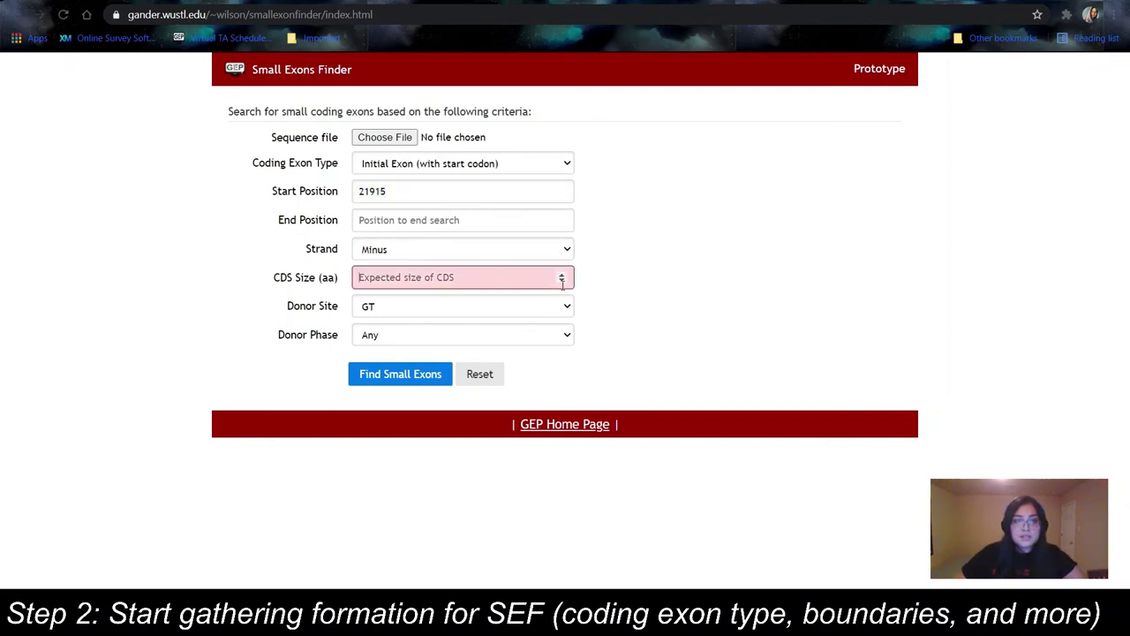
text(2)
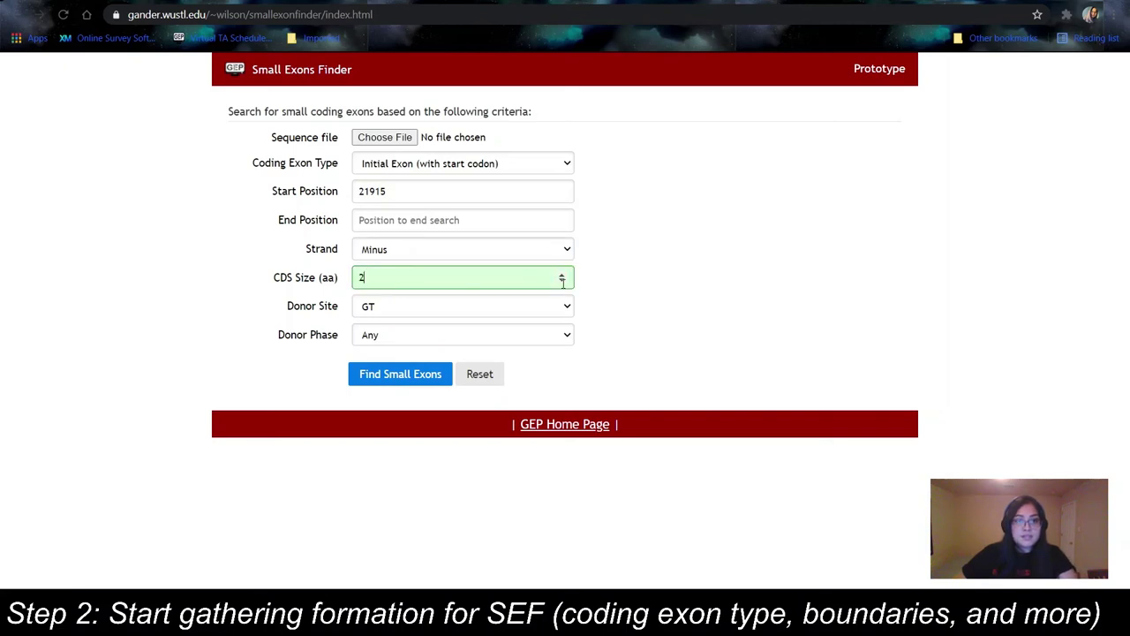
click(647, 316)
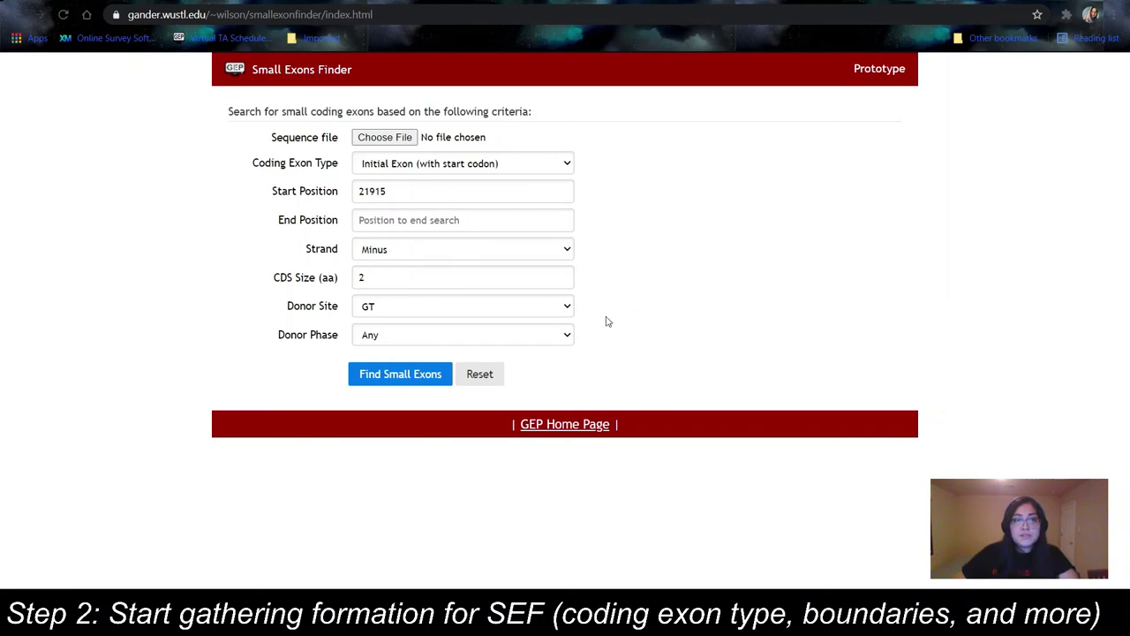
click(568, 336)
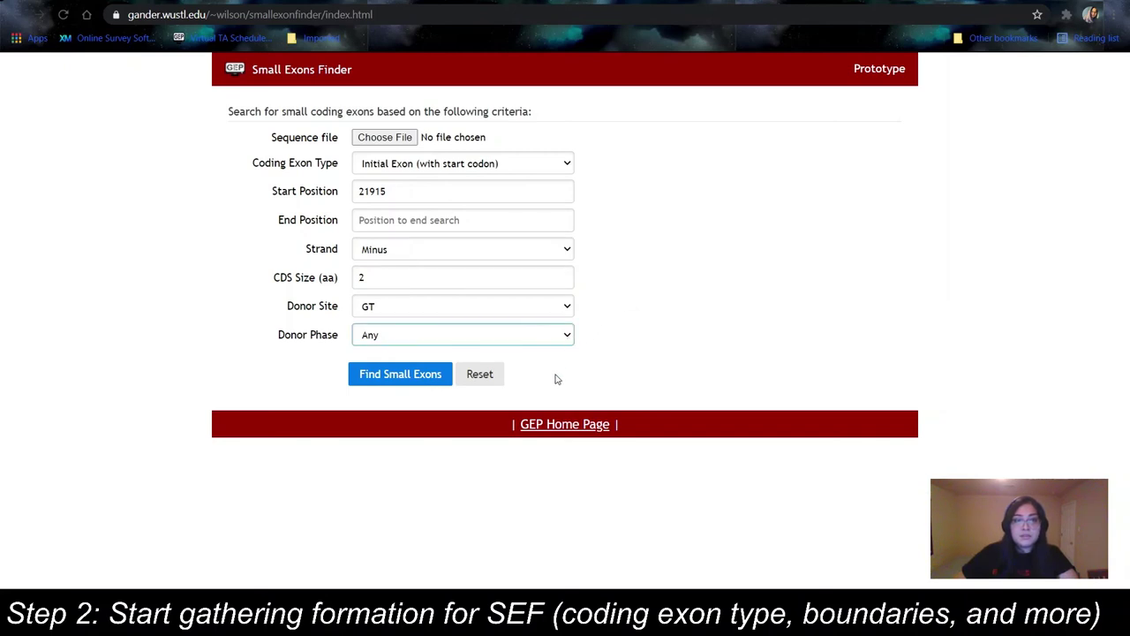
key(Down)
click(717, 304)
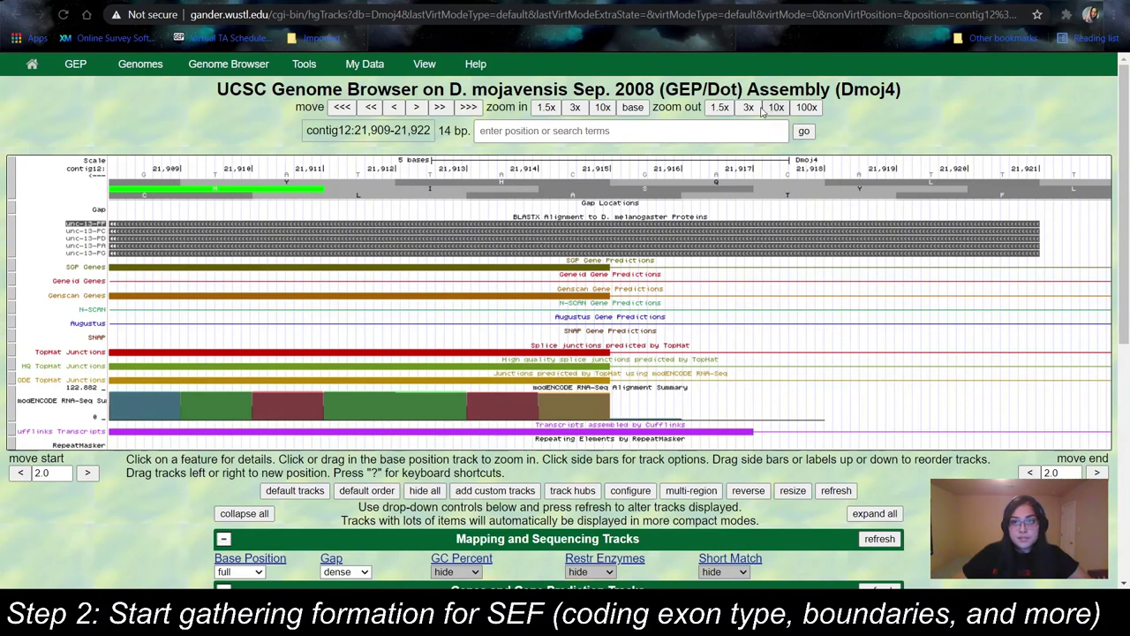
- Zoom out, pan toward Rad23, and narrow the browser to contig12:23,597-23,813 to find its start
click(749, 107)
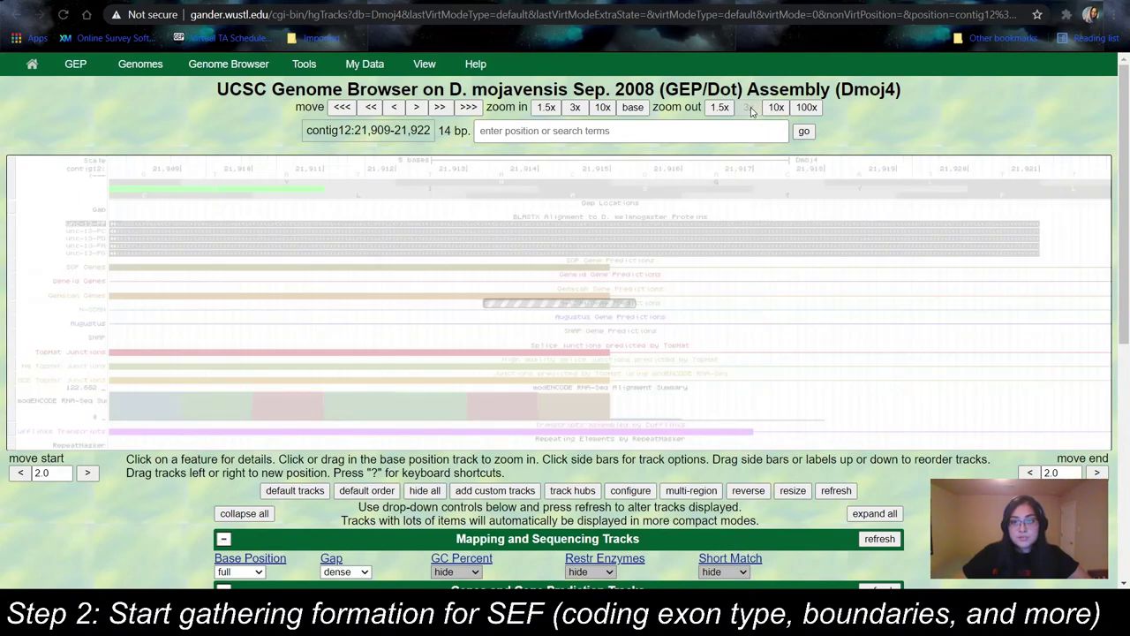
click(748, 107)
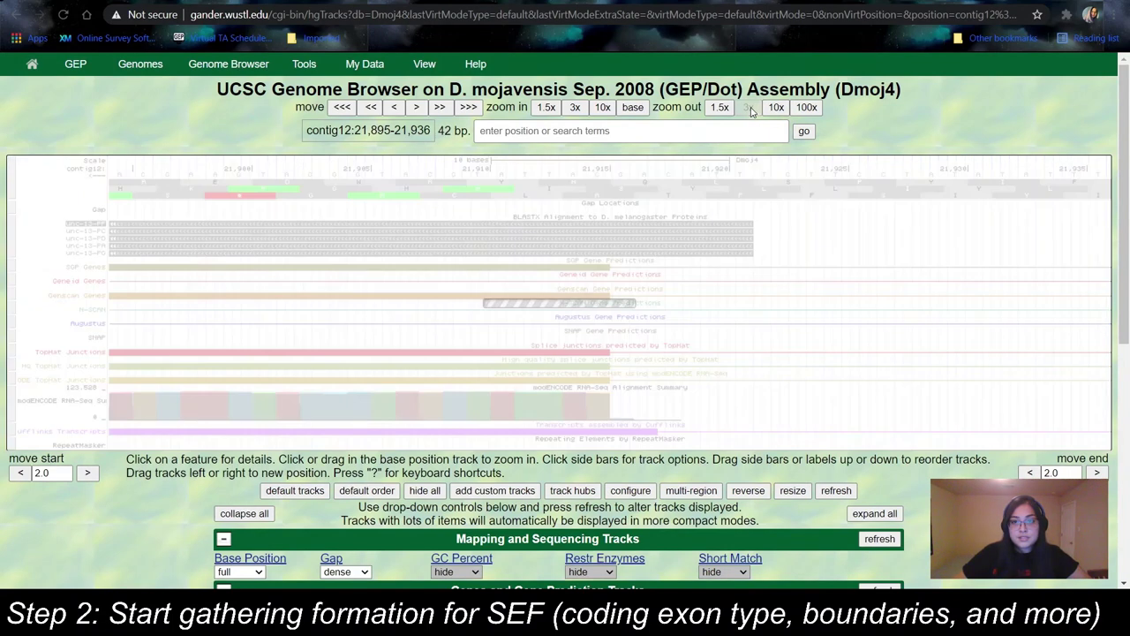
click(749, 108)
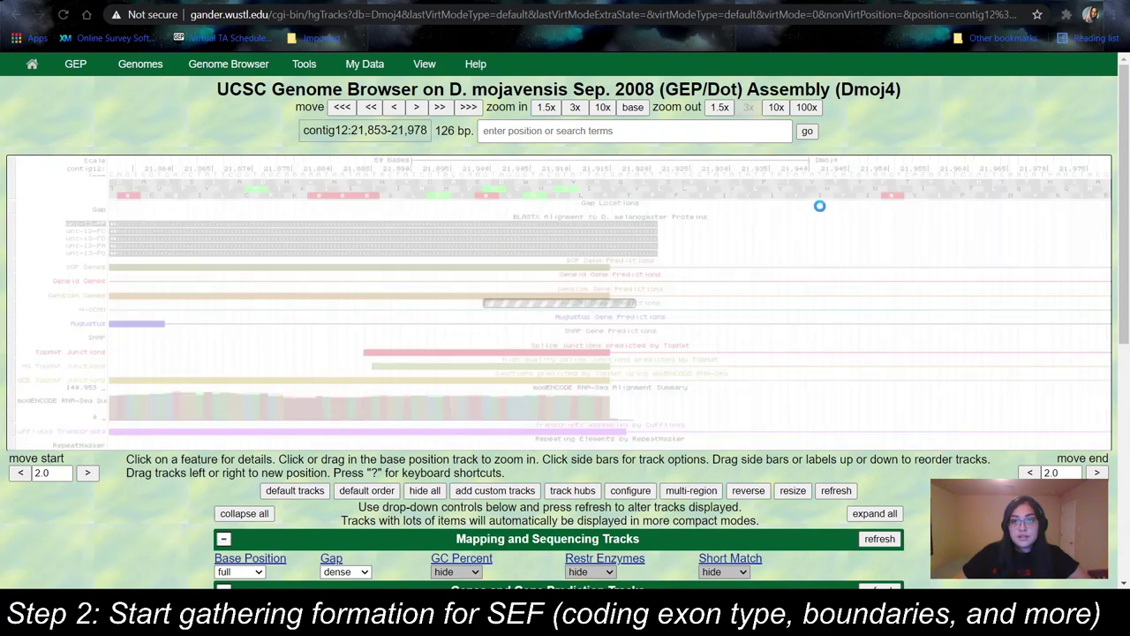
click(776, 107)
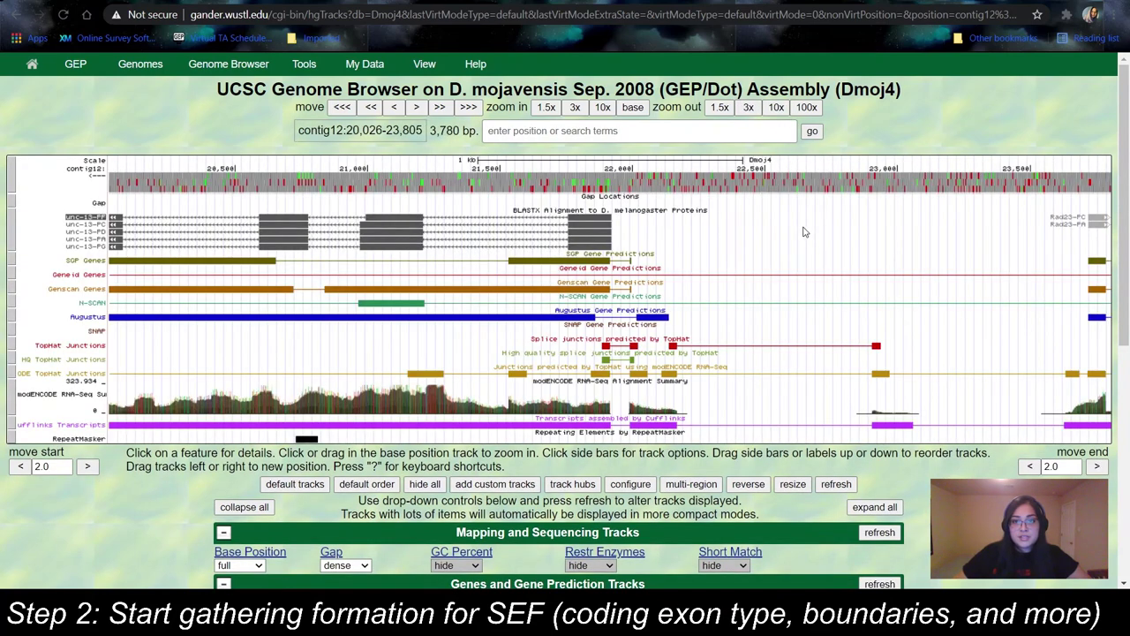
drag(803, 232, 366, 251)
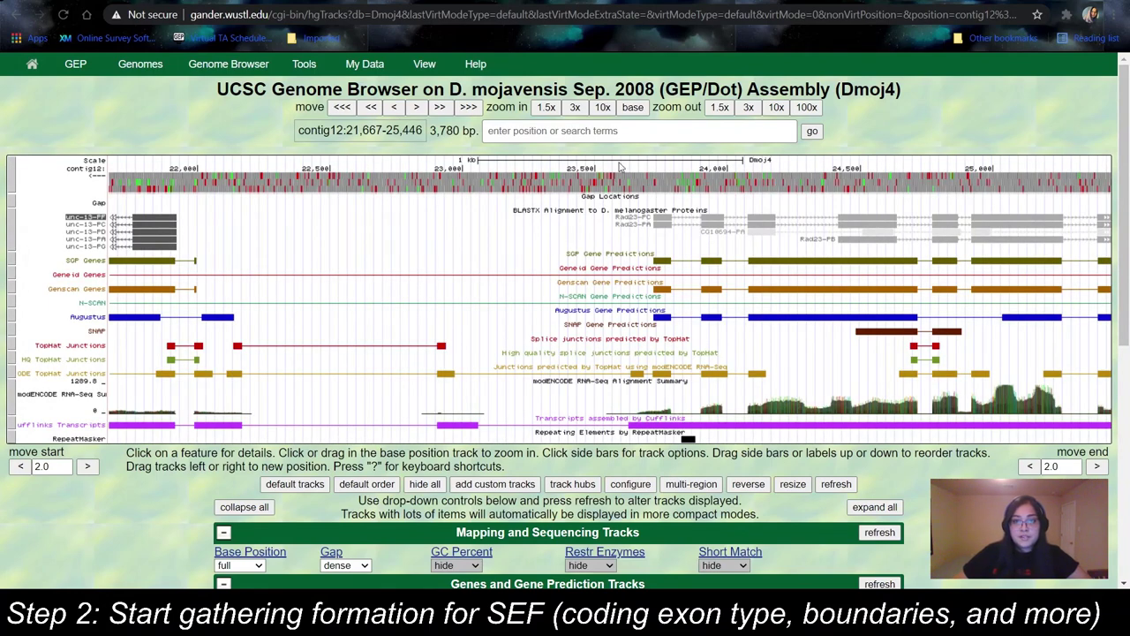
drag(620, 166, 680, 182)
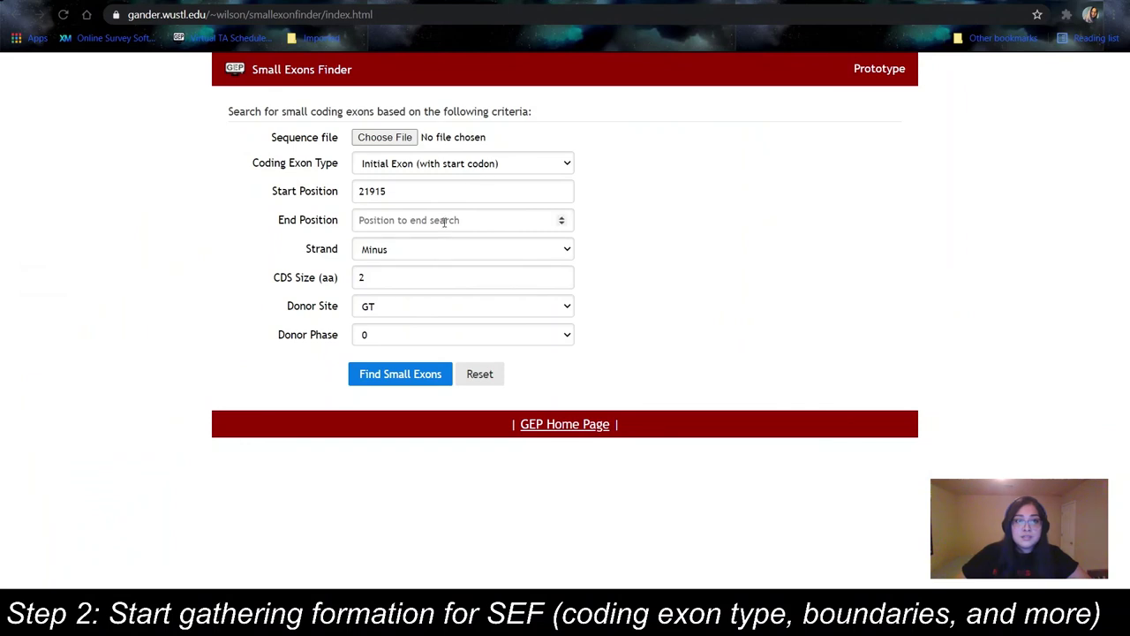
click(444, 212)
- Enter end position 23720 and choose contig12.txt as the sequence file
text(23720)
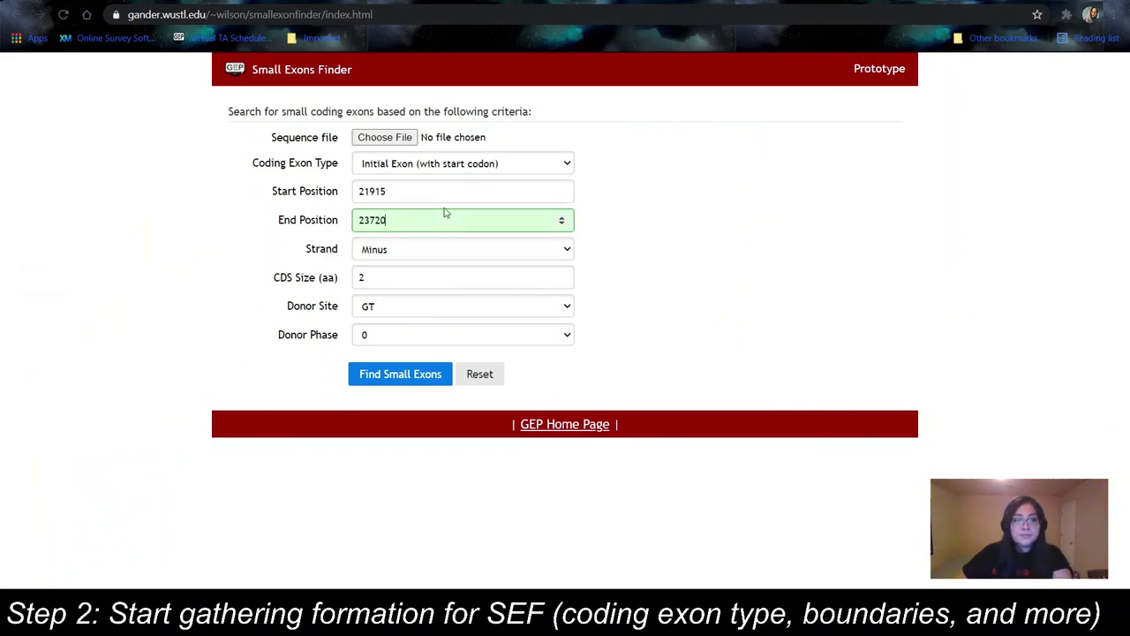
click(724, 260)
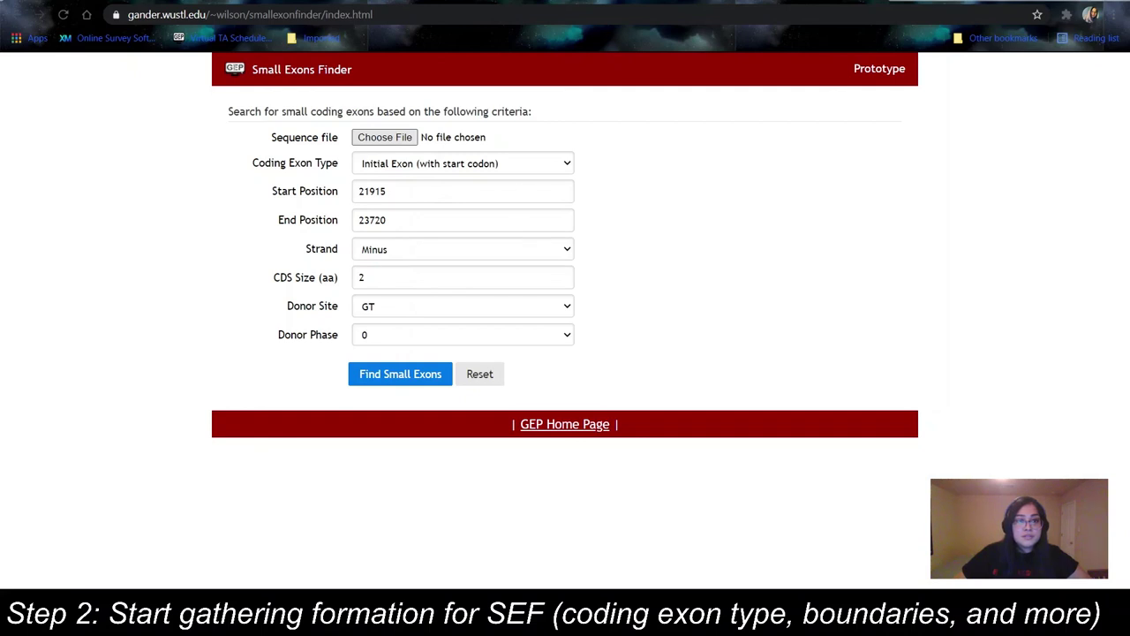
double_click(638, 217)
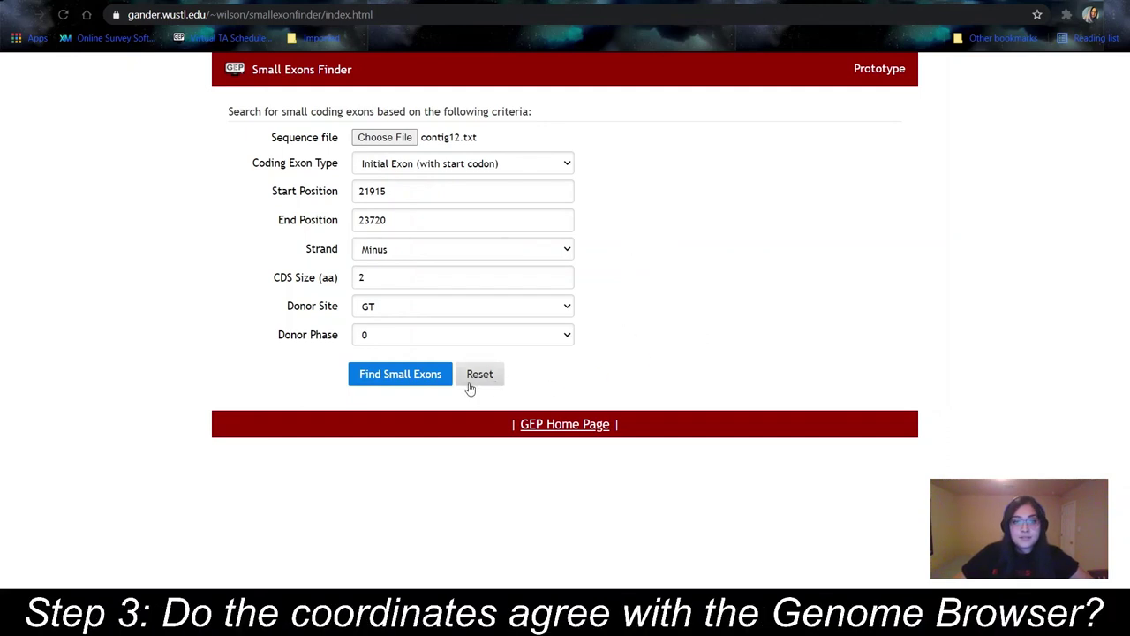
- Run Find Small Exons and select the MT candidate's coordinates 21990 and 21995
click(433, 375)
scroll(847, 338, down, 1)
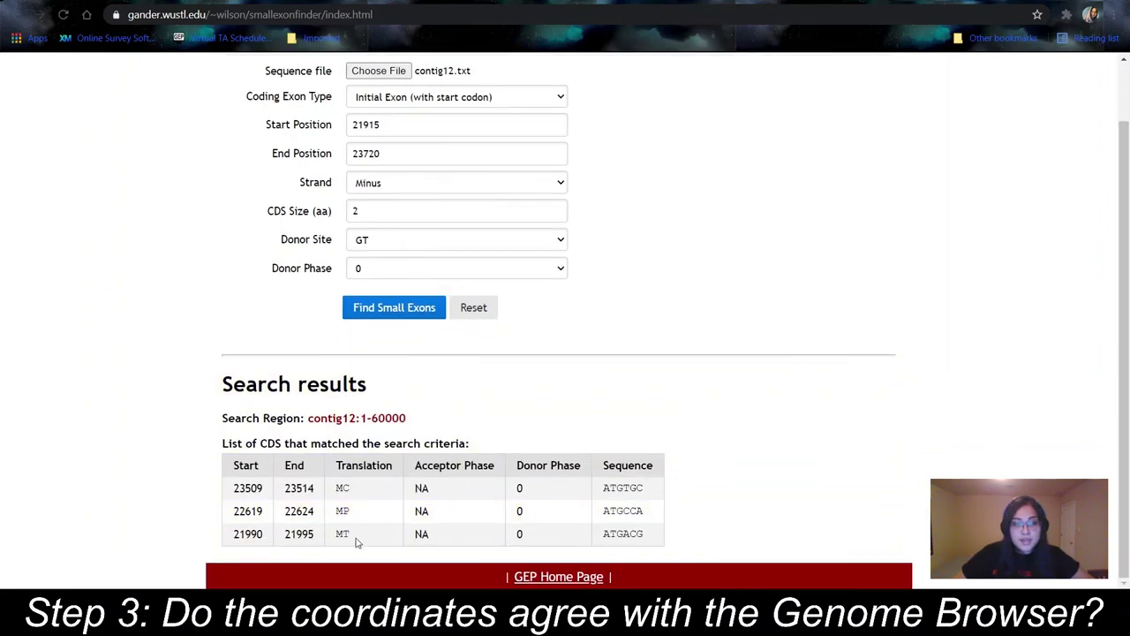
drag(349, 536, 335, 538)
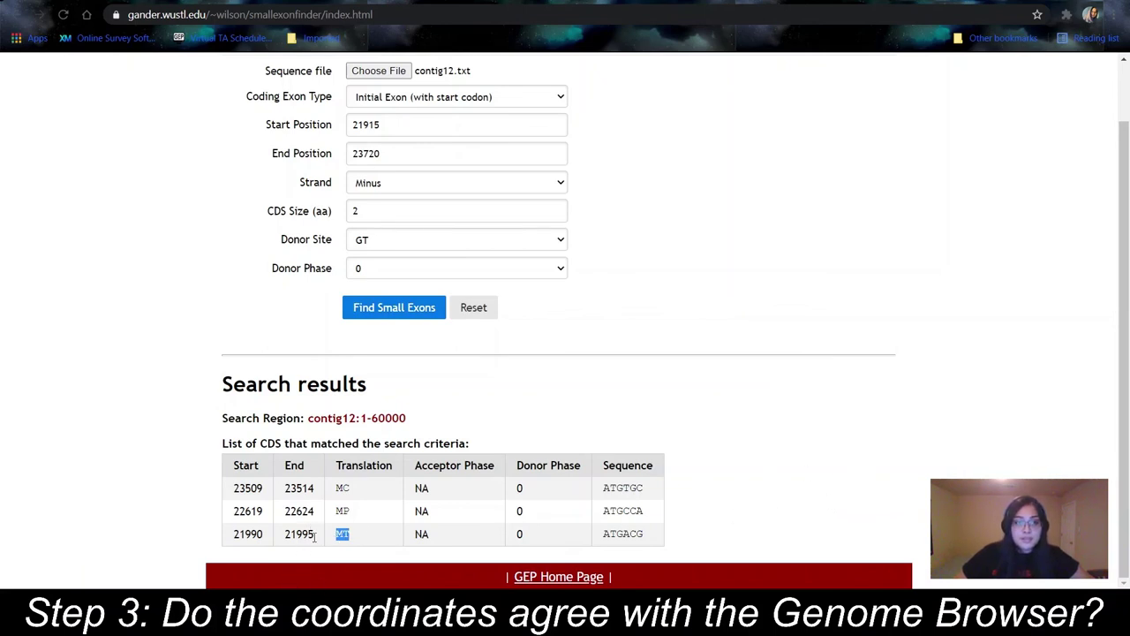
drag(314, 536, 224, 534)
key(ctrl+c)
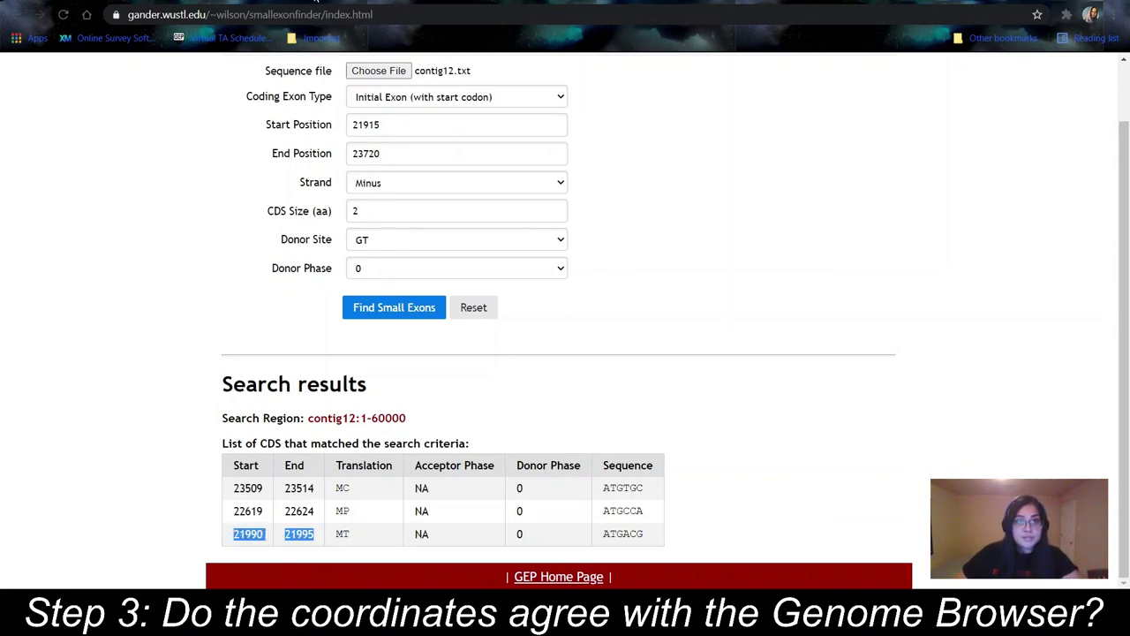
click(442, 2)
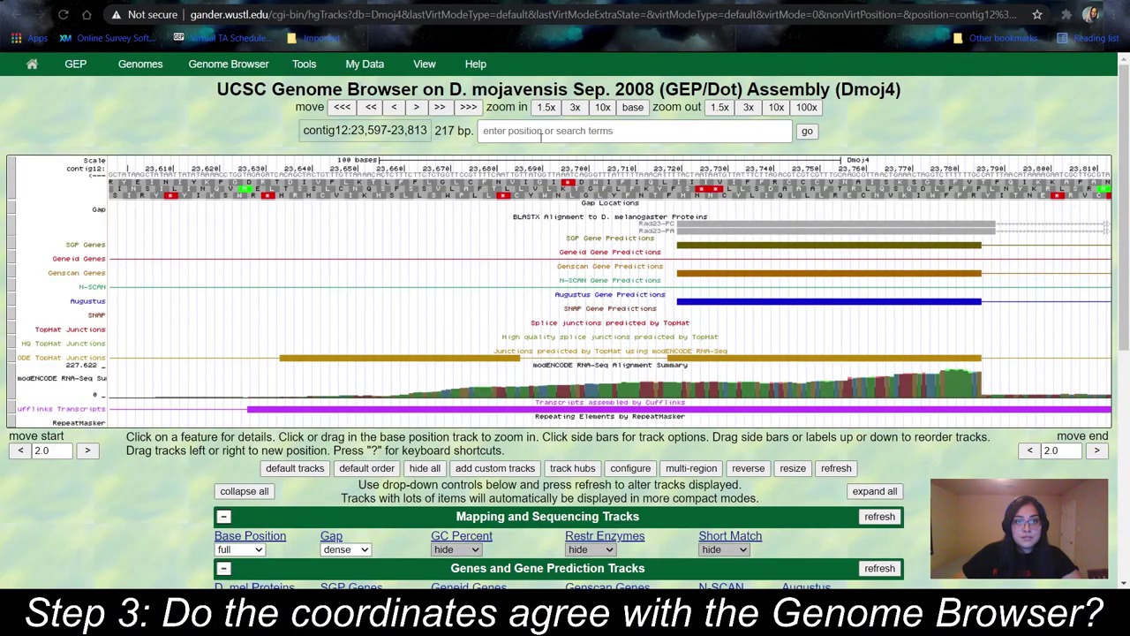
click(575, 124)
text(contig12:)
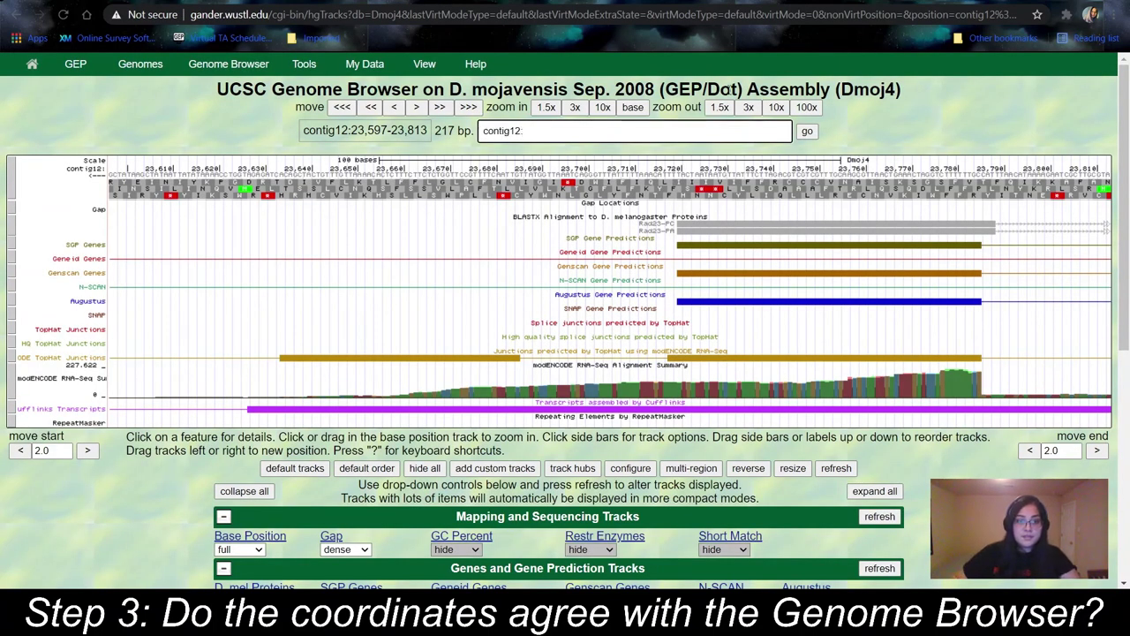
key(ctrl+v)
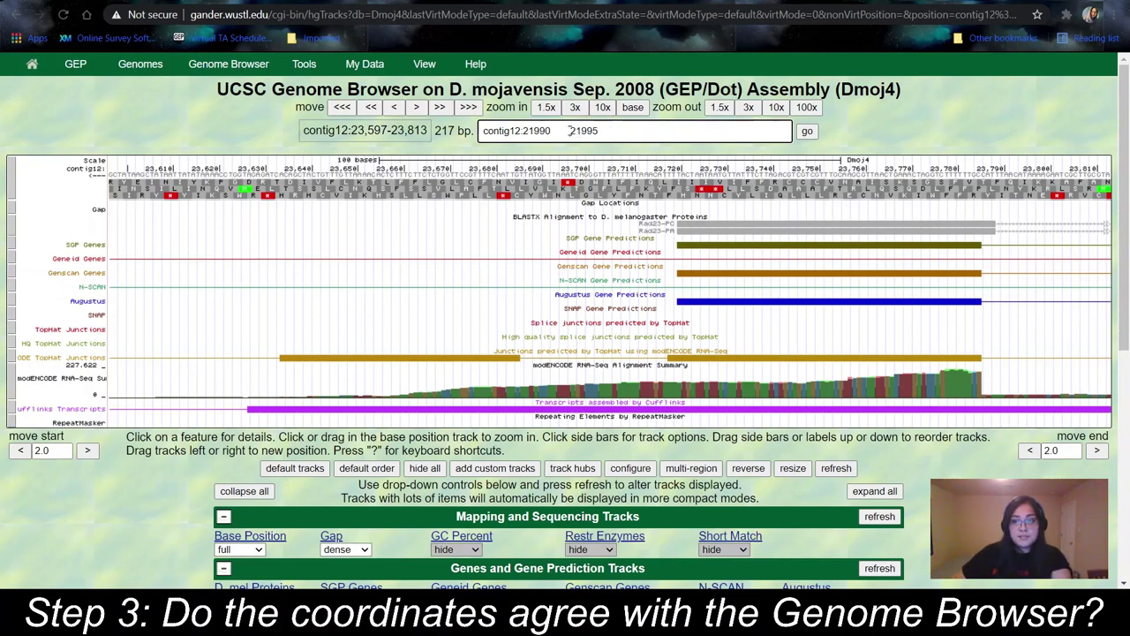
click(569, 130)
key(BackSpace)
text(-)
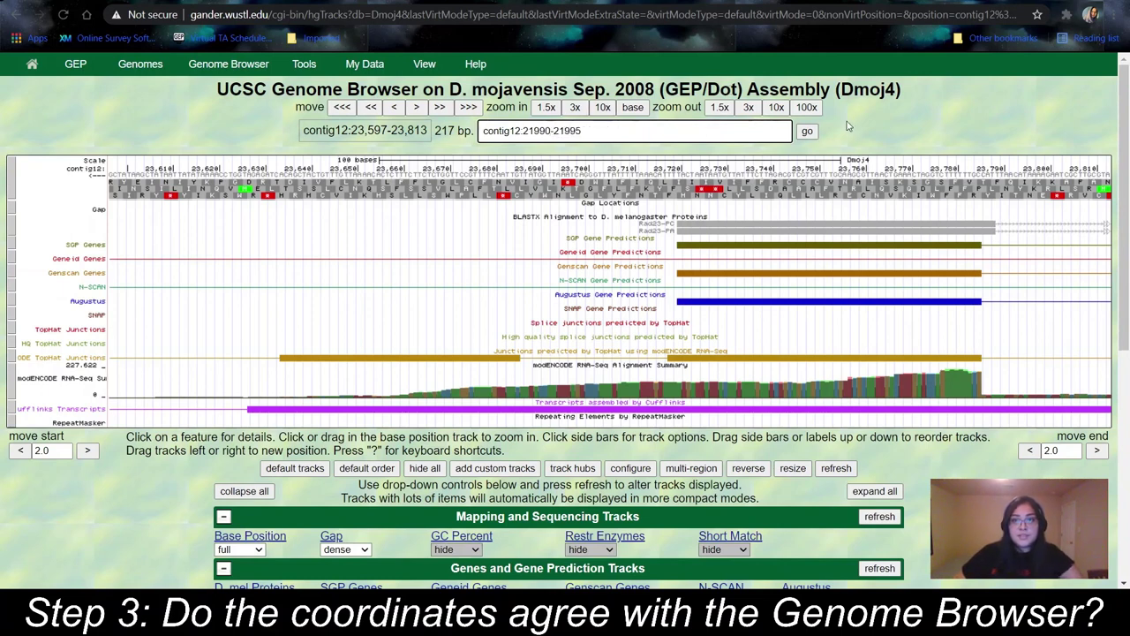
click(807, 132)
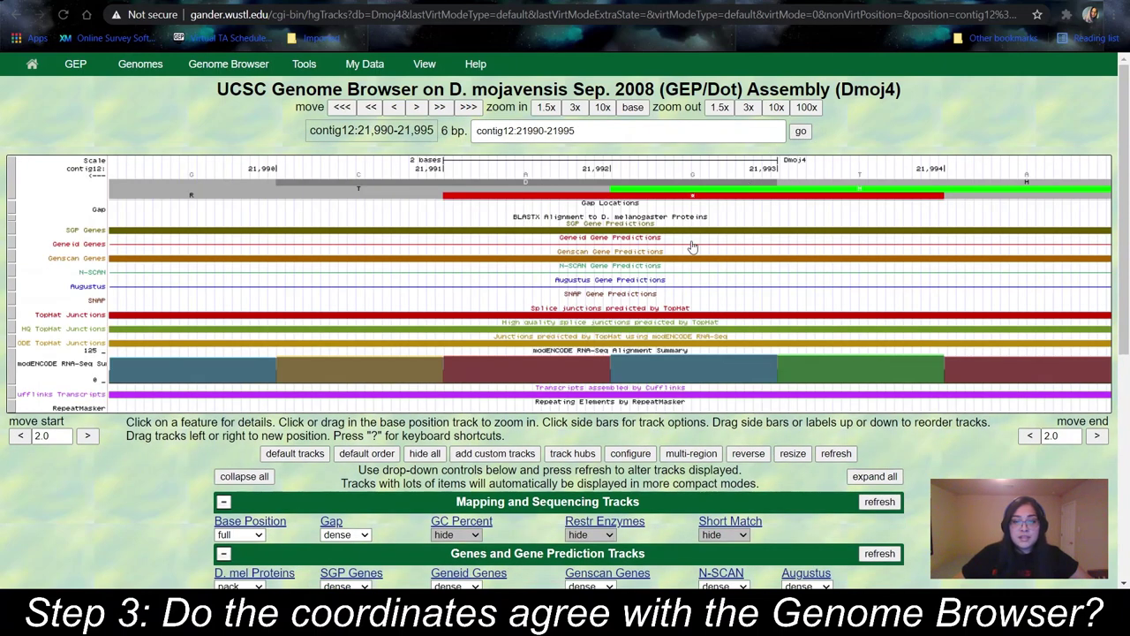
click(747, 108)
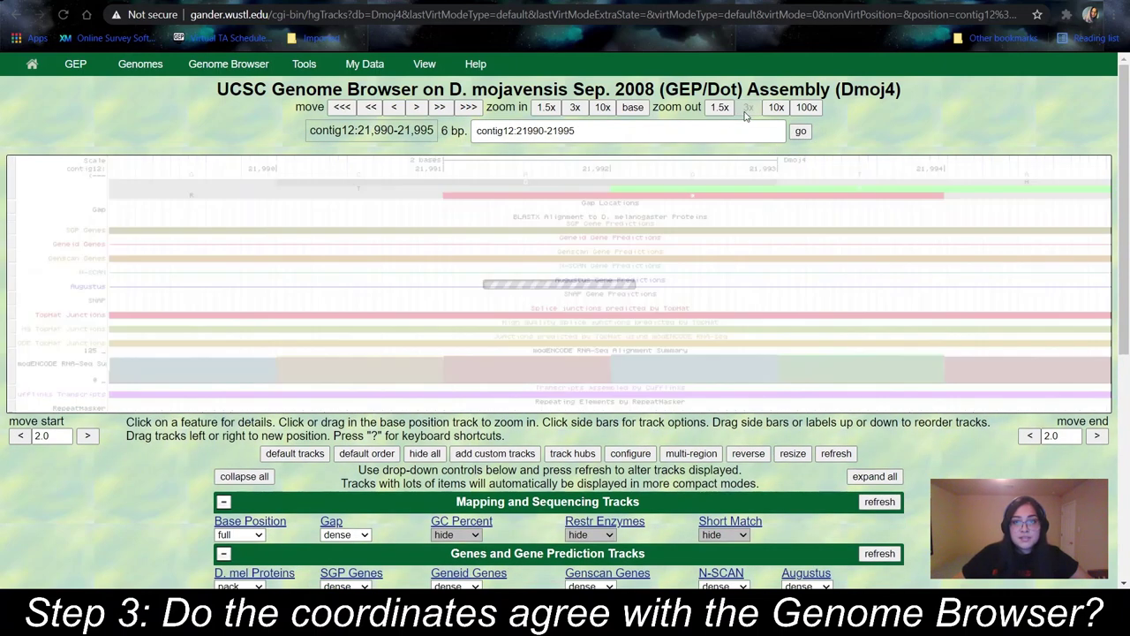